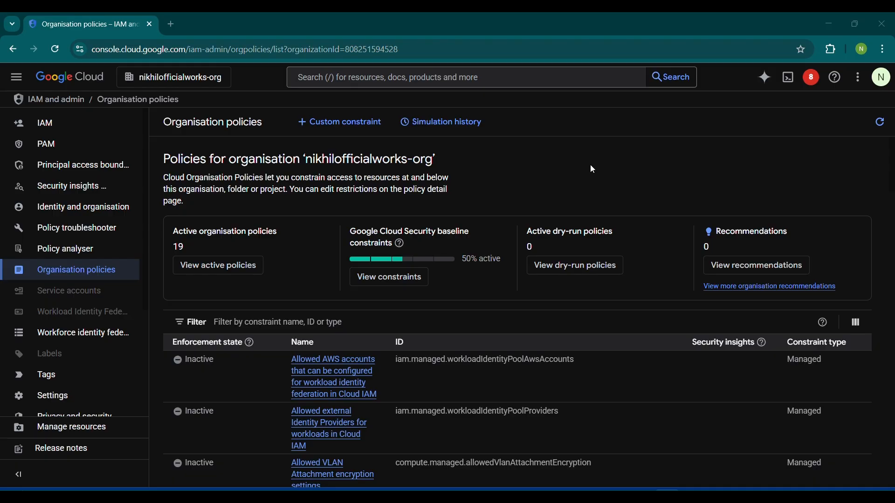
Switch to the browser window showing Service accounts and check which Google account is signed in
{"action": "mouse_move", "coordinate": [577, 488]}
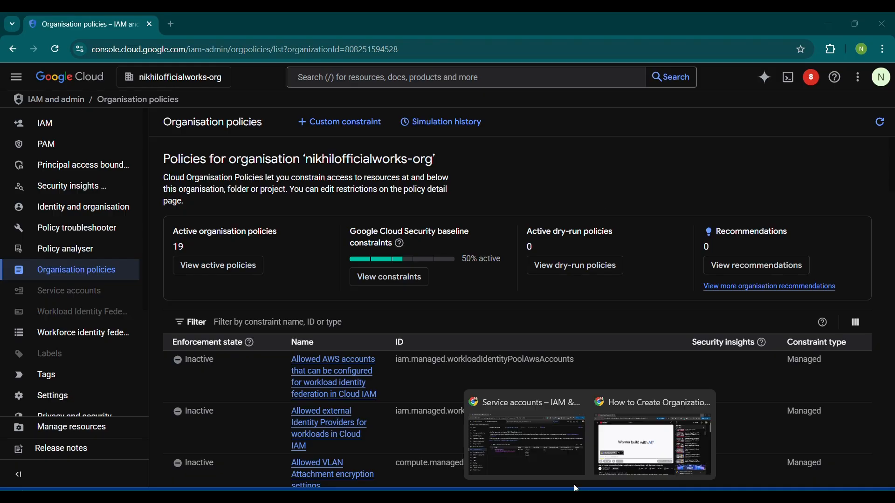
{"action": "left_click", "coordinate": [554, 454]}
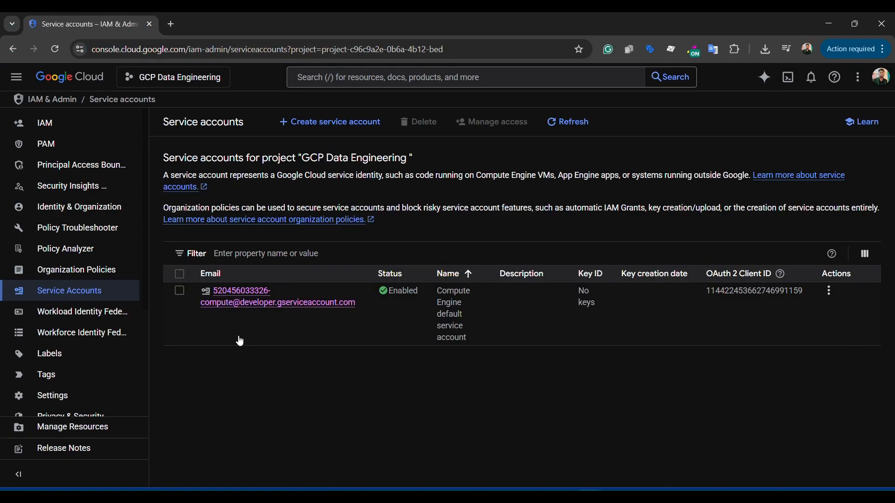
{"action": "left_click", "coordinate": [877, 85]}
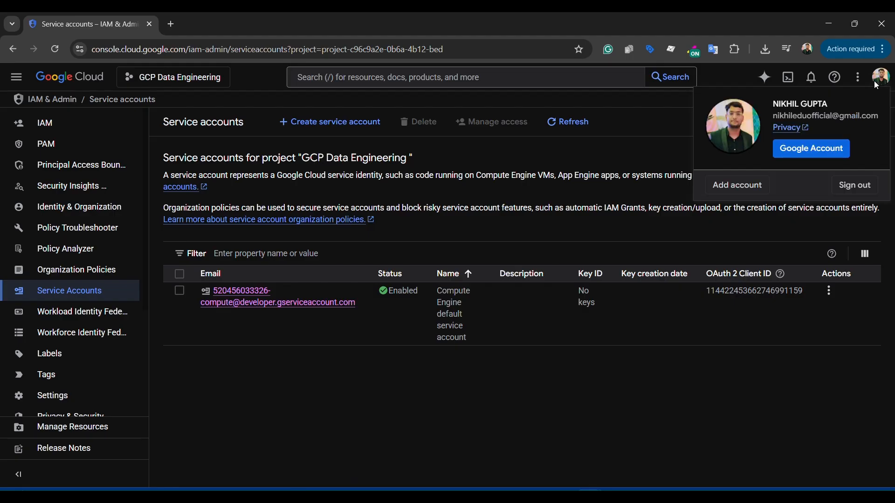
{"action": "left_click_drag", "start_coordinate": [783, 120], "coordinate": [740, 130]}
{"action": "left_click", "coordinate": [614, 128]}
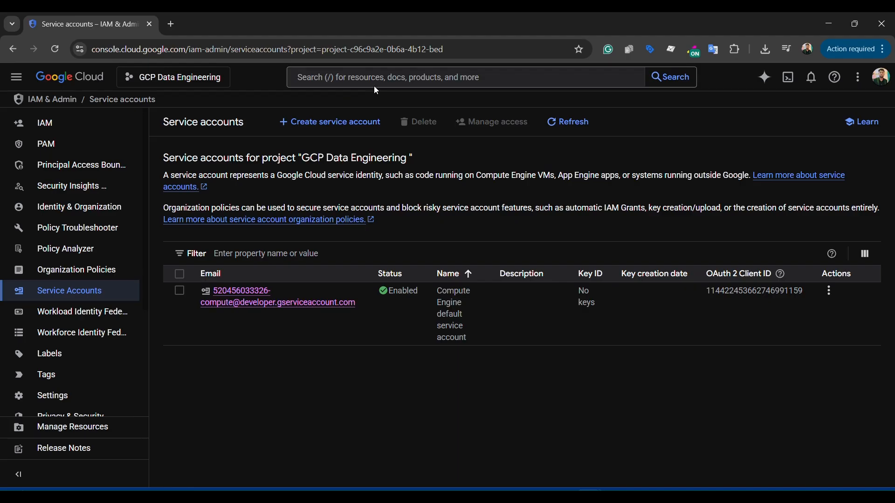
Open Compute Engine's security risk overview, then start a new instance from VM instances and dismiss the introductory tip
{"action": "left_click", "coordinate": [402, 74]}
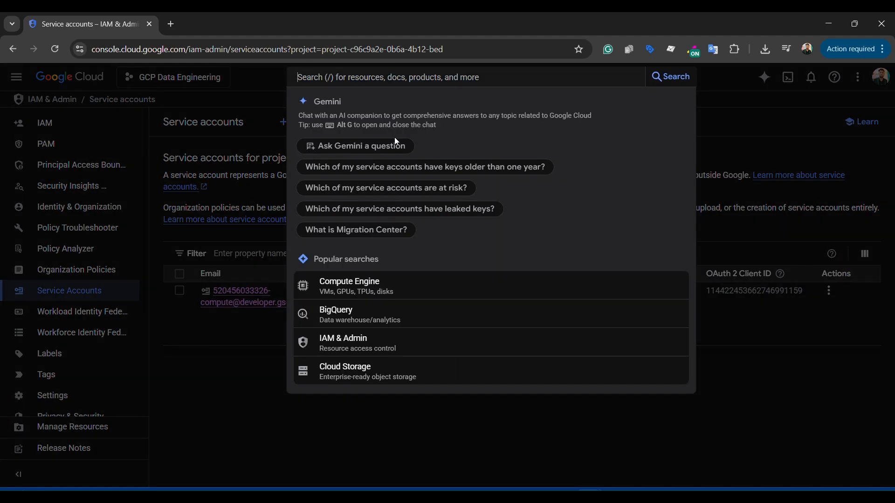
{"action": "left_click", "coordinate": [357, 283]}
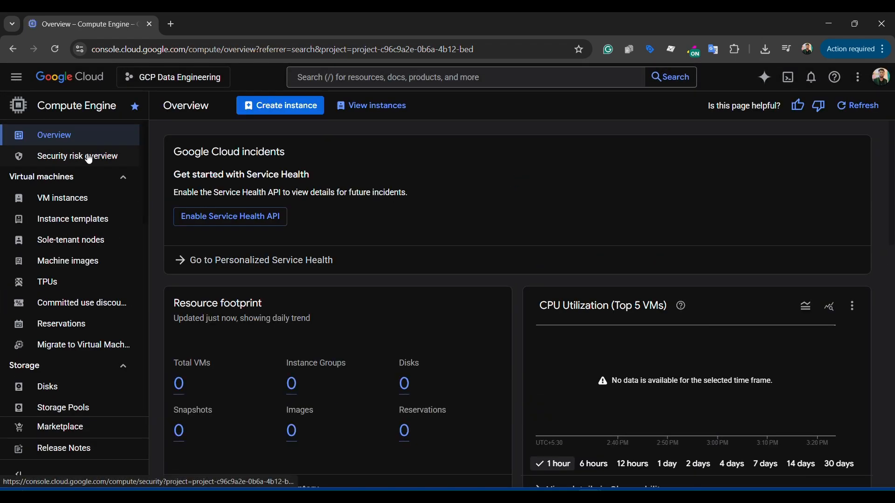
{"action": "left_click", "coordinate": [89, 157]}
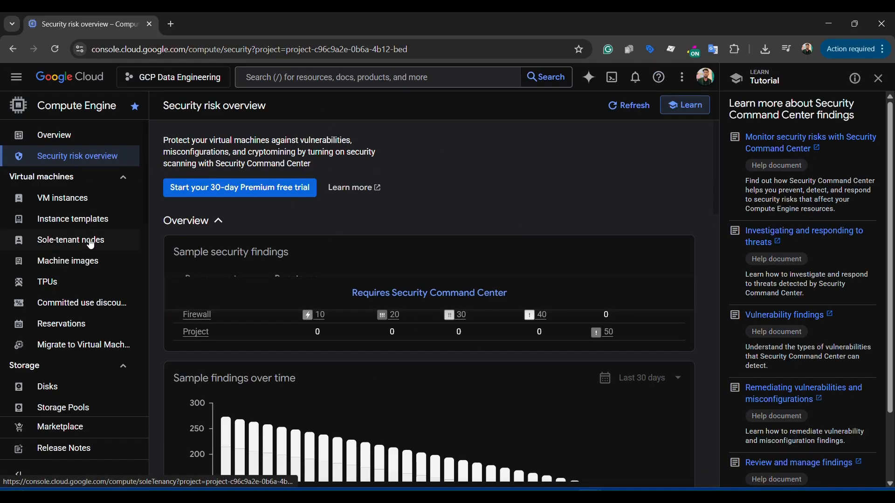
{"action": "left_click", "coordinate": [74, 196]}
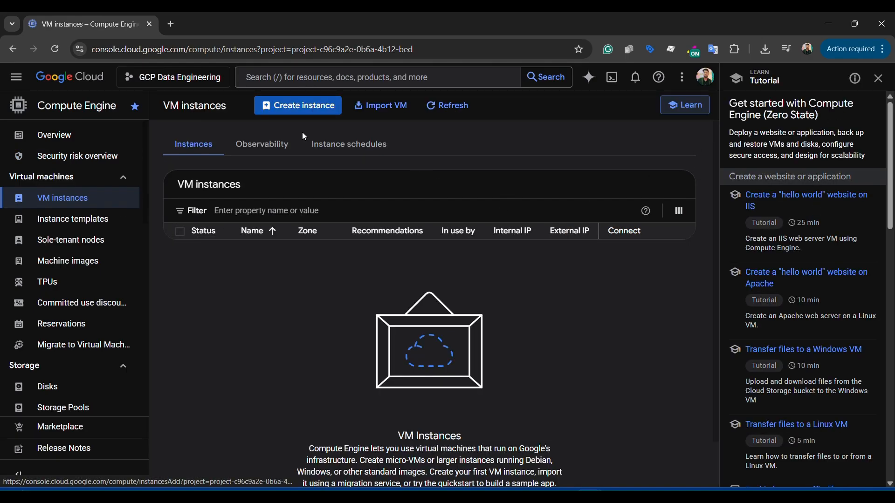
{"action": "left_click", "coordinate": [298, 106]}
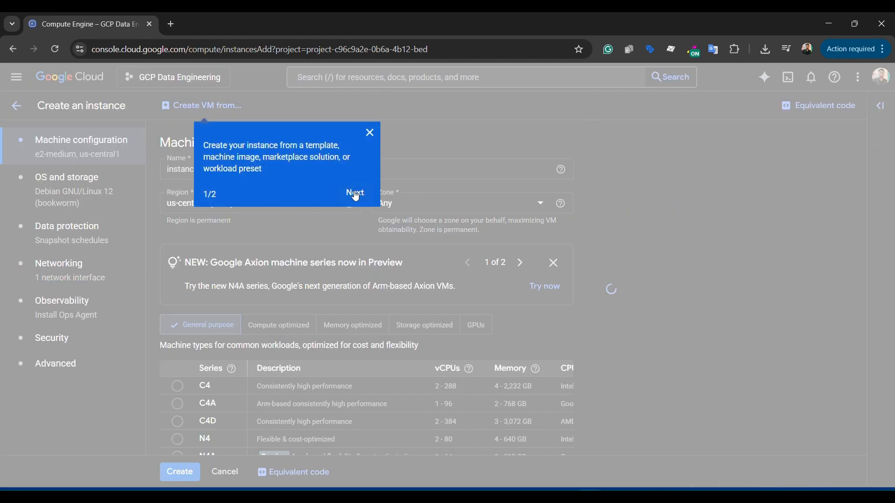
{"action": "left_click", "coordinate": [370, 133]}
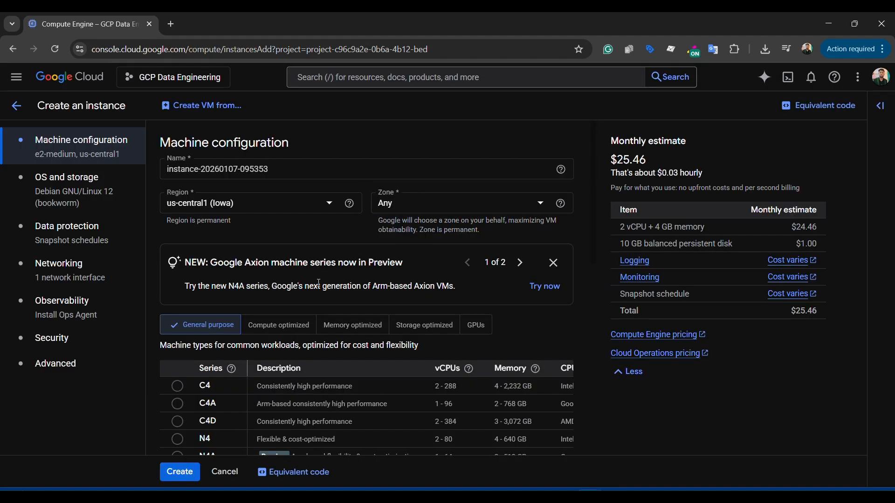
Examine the regions offered for the new VM instance across all continents, then close the list without choosing one
{"action": "left_click", "coordinate": [258, 206]}
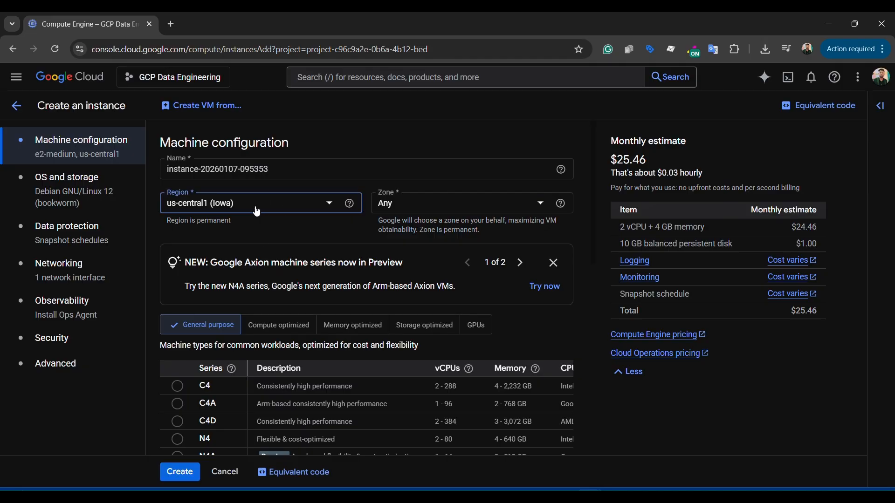
{"action": "scroll", "coordinate": [256, 285], "scroll_direction": "down", "scroll_amount": 2}
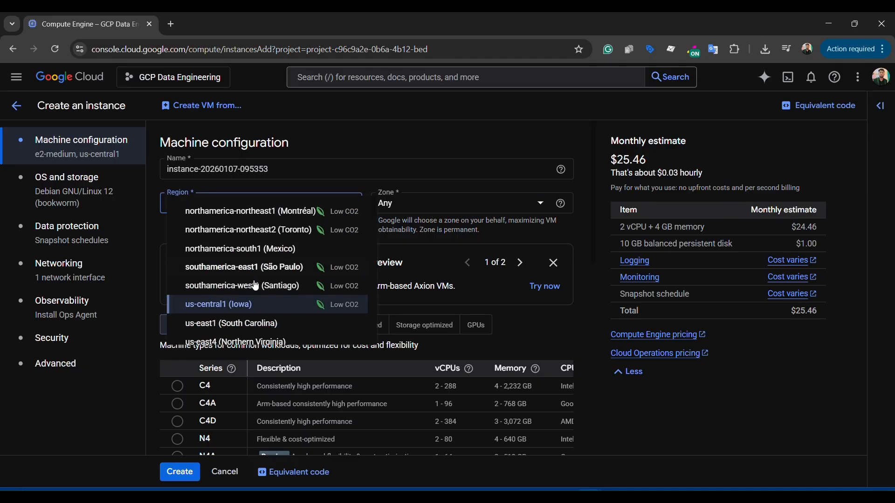
{"action": "scroll", "coordinate": [255, 286], "scroll_direction": "up", "scroll_amount": 2}
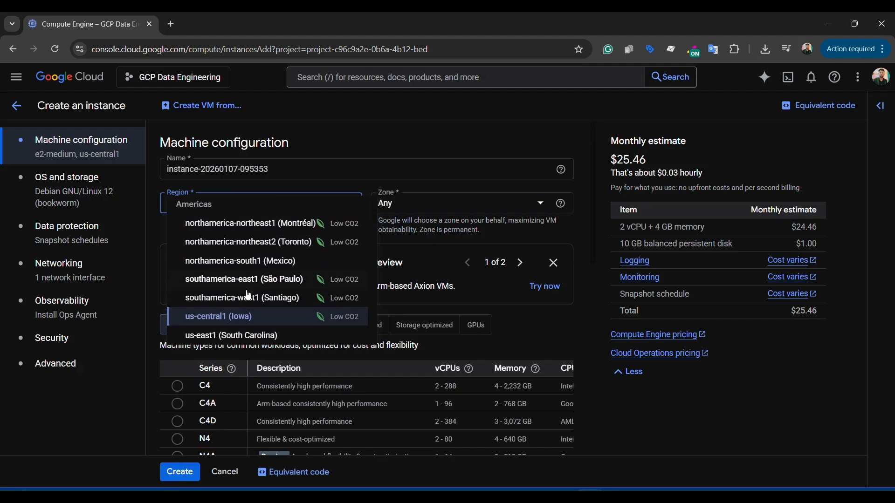
{"action": "scroll", "coordinate": [245, 295], "scroll_direction": "down", "scroll_amount": 2}
{"action": "scroll", "coordinate": [241, 295], "scroll_direction": "up", "scroll_amount": 2}
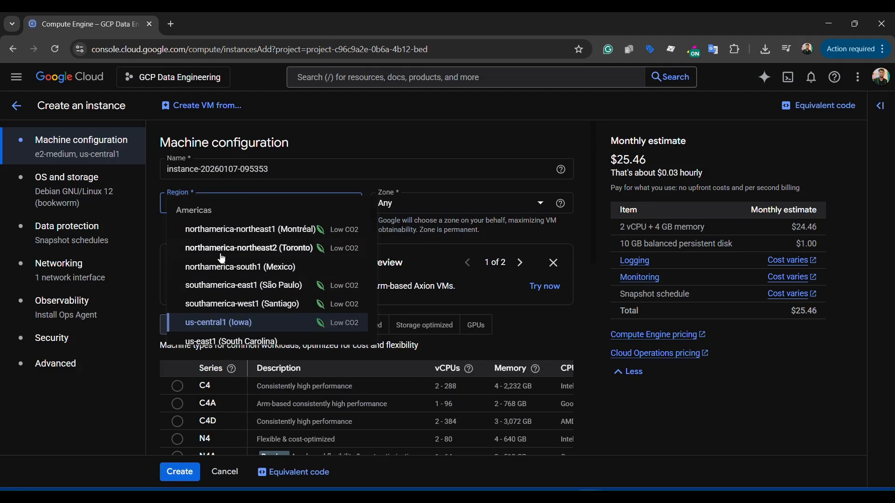
{"action": "scroll", "coordinate": [239, 283], "scroll_direction": "down", "scroll_amount": 2}
{"action": "scroll", "coordinate": [239, 283], "scroll_direction": "down", "scroll_amount": 10}
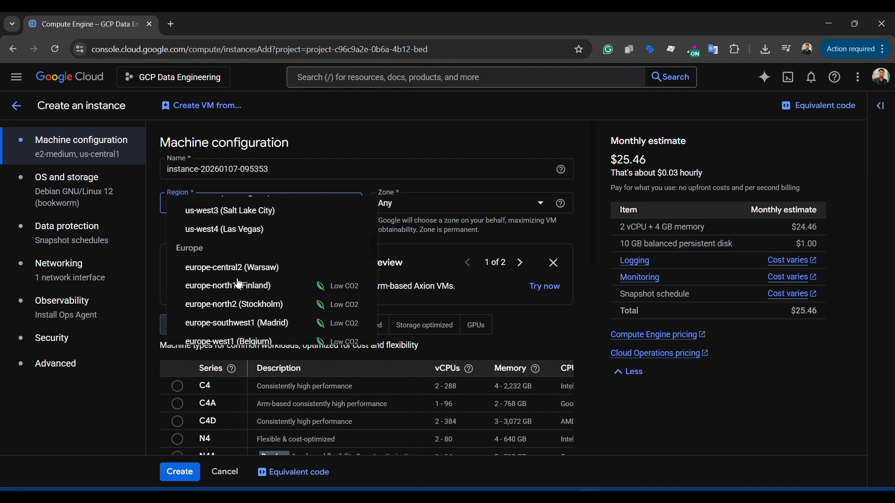
{"action": "scroll", "coordinate": [238, 285], "scroll_direction": "down", "scroll_amount": 3}
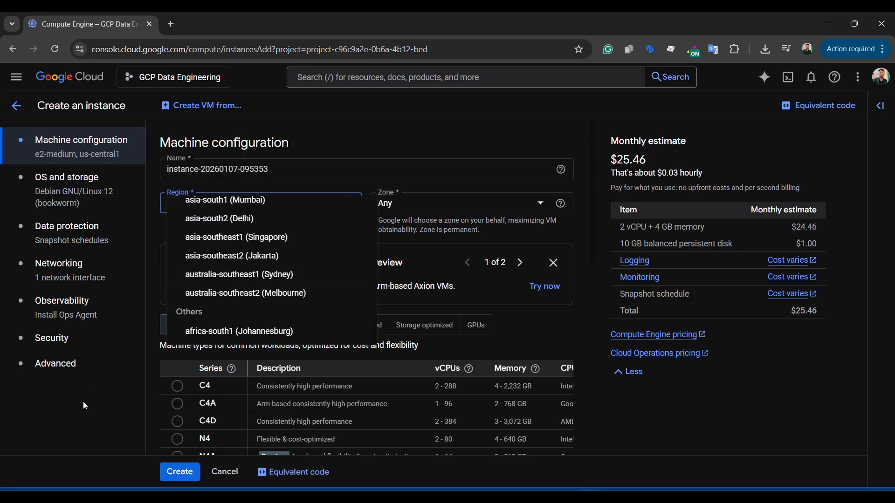
{"action": "scroll", "coordinate": [270, 278], "scroll_direction": "up", "scroll_amount": 2}
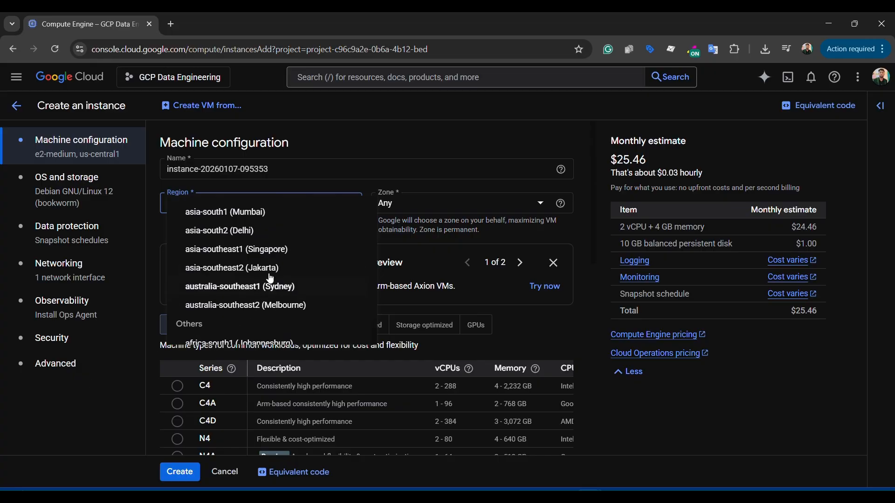
{"action": "scroll", "coordinate": [270, 278], "scroll_direction": "up", "scroll_amount": 3}
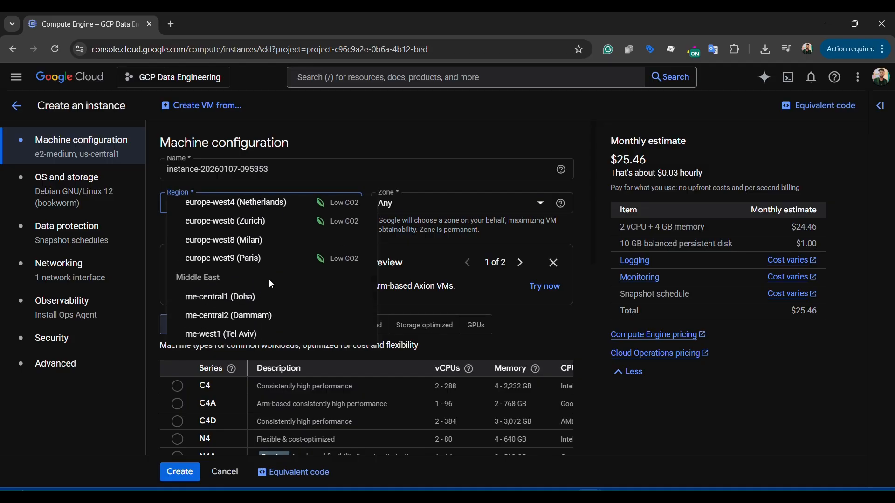
{"action": "scroll", "coordinate": [270, 282], "scroll_direction": "up", "scroll_amount": 4}
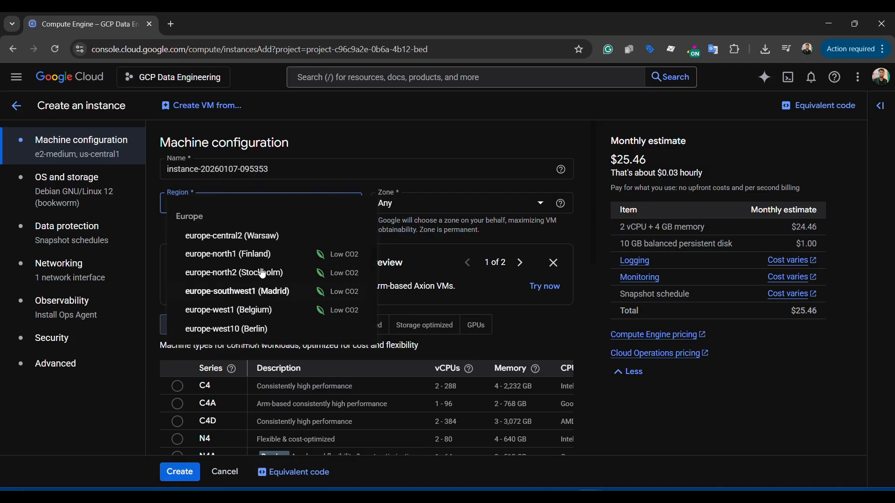
{"action": "scroll", "coordinate": [262, 274], "scroll_direction": "up", "scroll_amount": 5}
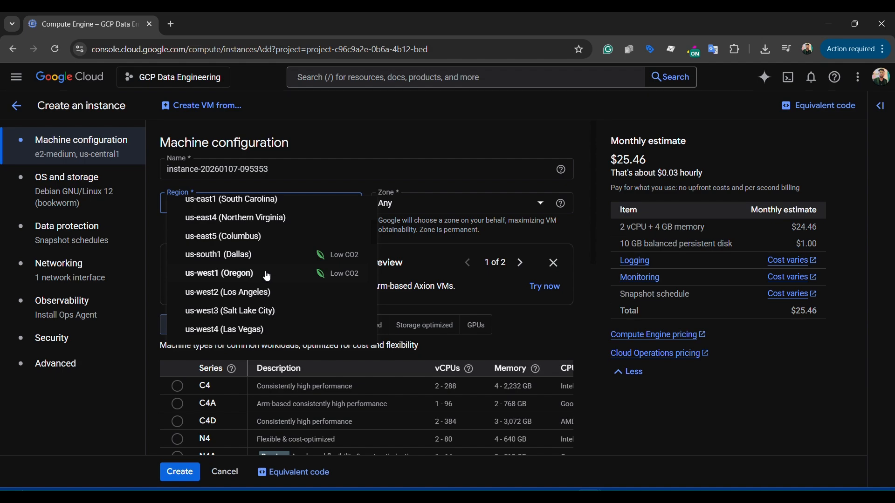
{"action": "left_click", "coordinate": [465, 134]}
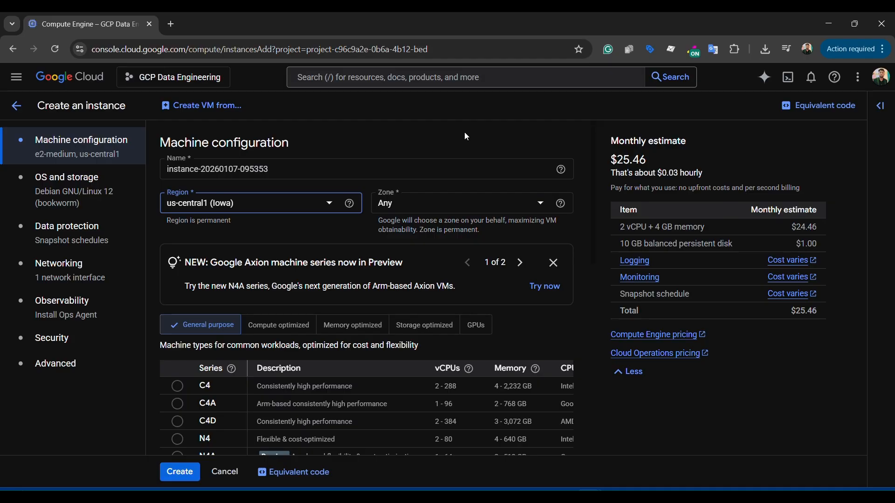
Review the new instance's region choices once more, checking the Americas, Europe and Middle East groups, and keep the current selection
{"action": "left_click", "coordinate": [280, 214]}
{"action": "scroll", "coordinate": [263, 301], "scroll_direction": "down", "scroll_amount": 5}
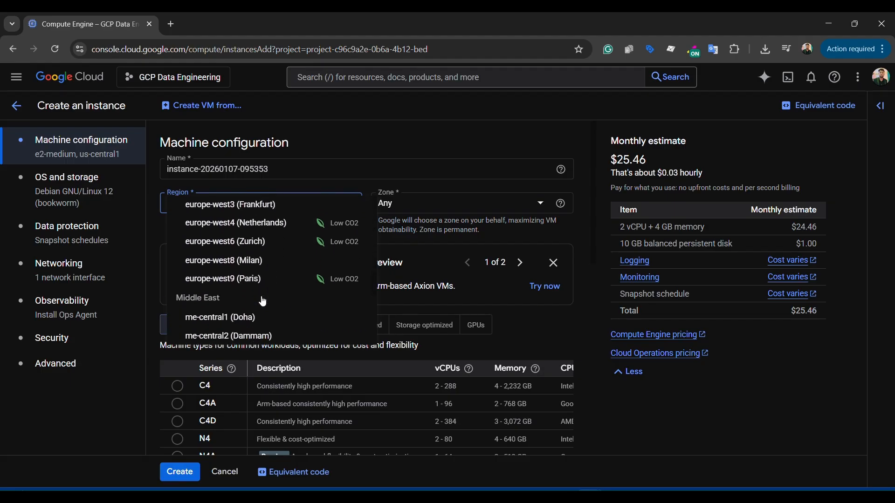
{"action": "scroll", "coordinate": [263, 301], "scroll_direction": "down", "scroll_amount": 3}
{"action": "scroll", "coordinate": [281, 247], "scroll_direction": "up", "scroll_amount": 10}
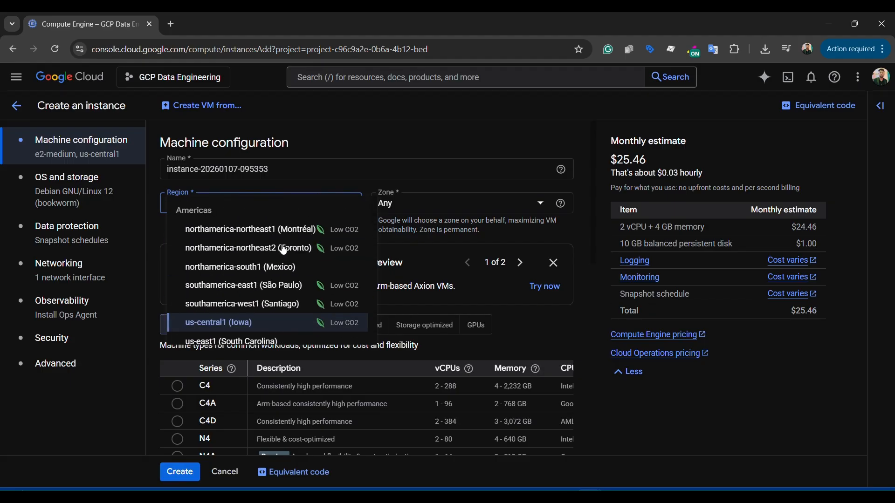
{"action": "scroll", "coordinate": [262, 257], "scroll_direction": "down", "scroll_amount": 3}
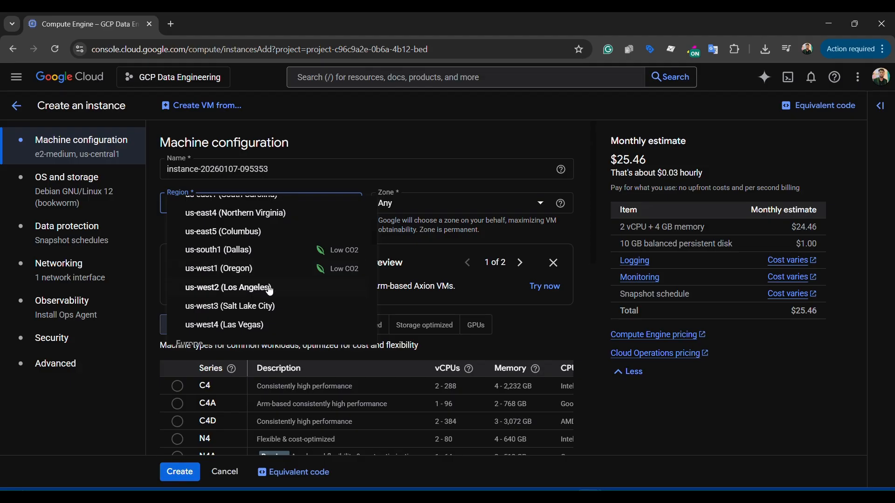
{"action": "scroll", "coordinate": [269, 290], "scroll_direction": "down", "scroll_amount": 2}
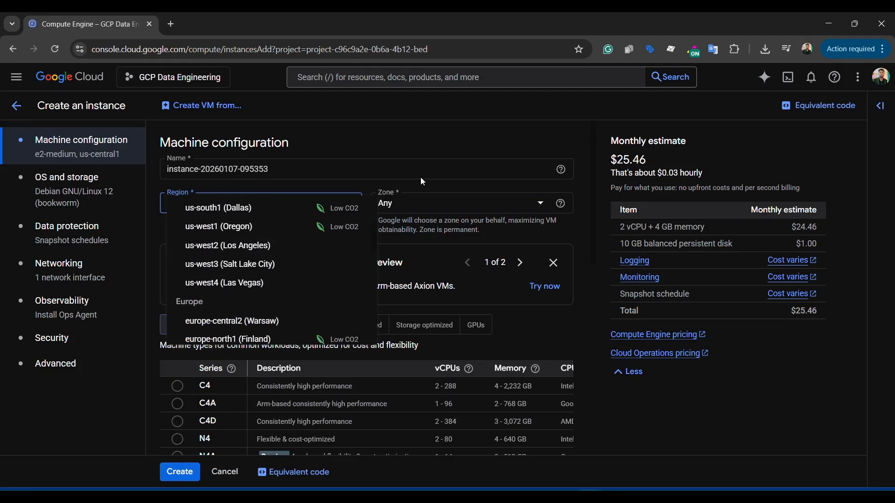
{"action": "left_click", "coordinate": [451, 153]}
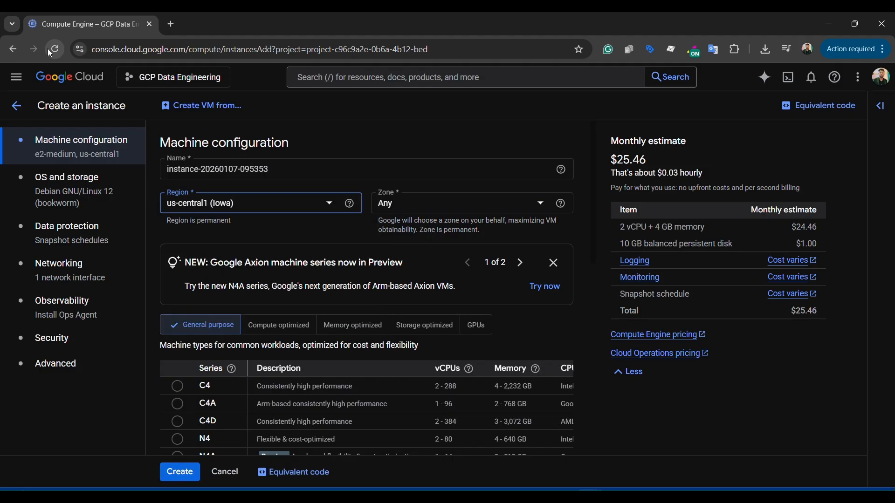
Leave the instance creation form and open IAM & Admin for the GCP Data Engineering project
{"action": "left_click", "coordinate": [9, 51]}
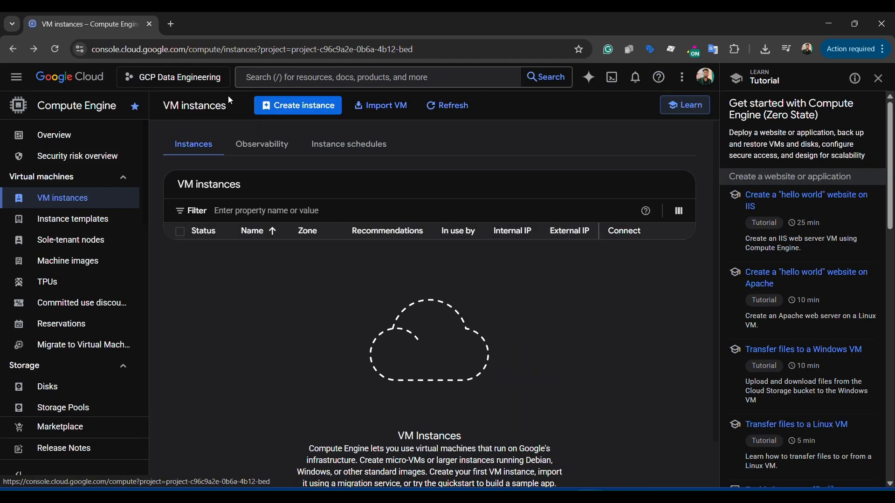
{"action": "left_click", "coordinate": [306, 83]}
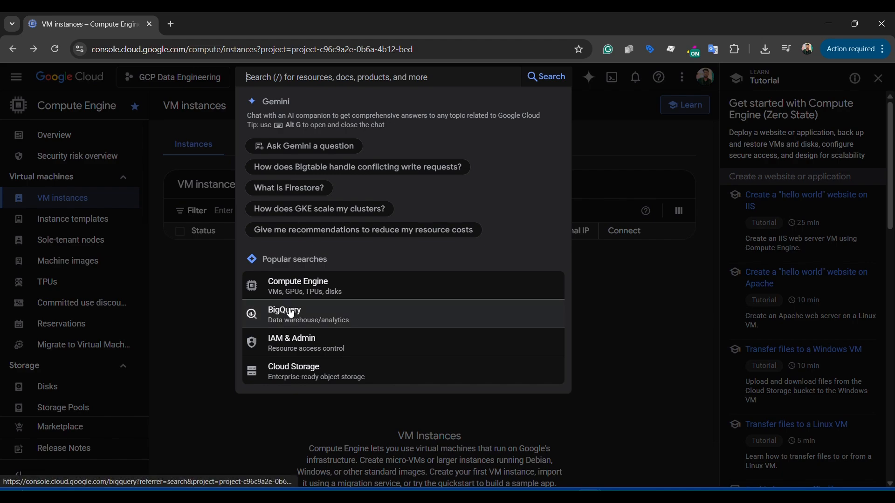
{"action": "left_click", "coordinate": [292, 341]}
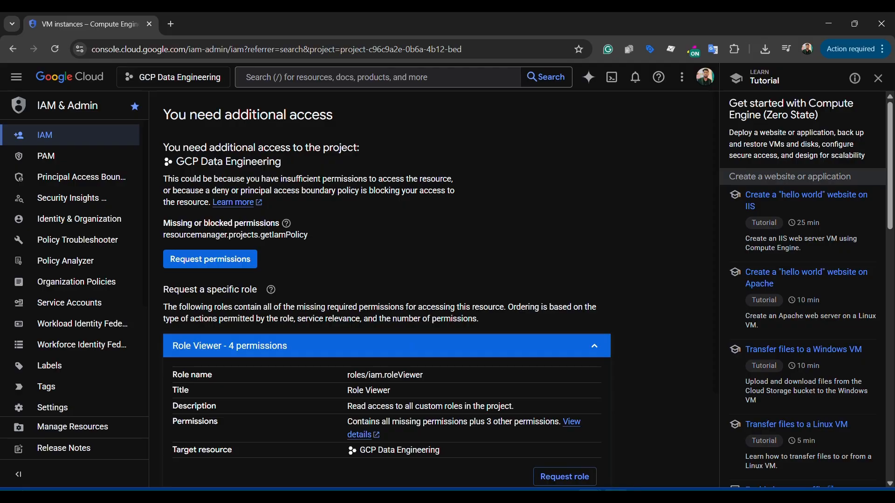
In the Organisation policies browser window, filter the constraints by "location" and open Google Cloud Platform - Resource Location Restriction
{"action": "mouse_move", "coordinate": [622, 490]}
{"action": "left_click", "coordinate": [633, 452]}
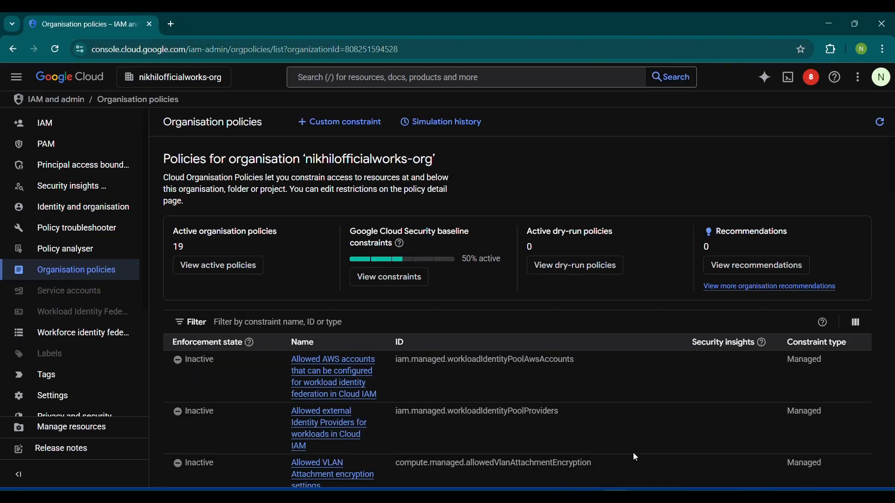
{"action": "left_click", "coordinate": [290, 323]}
{"action": "type", "text": "l"}
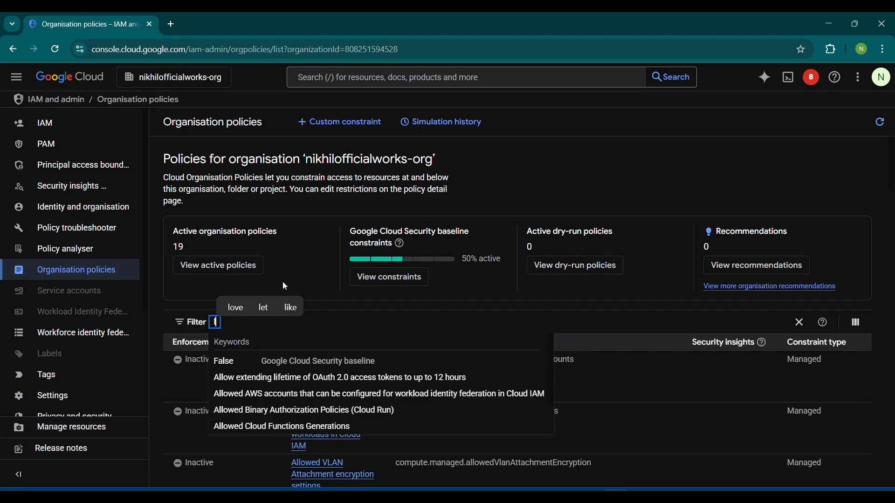
{"action": "type", "text": "oc"}
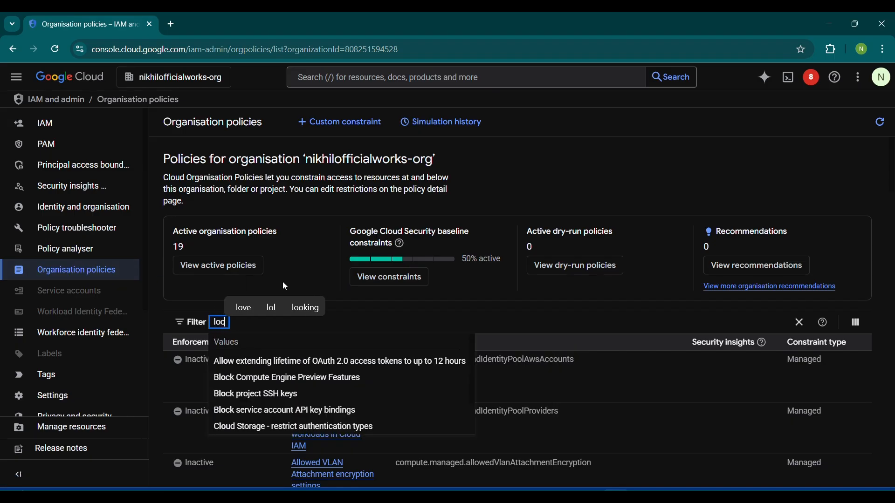
{"action": "type", "text": "ation"}
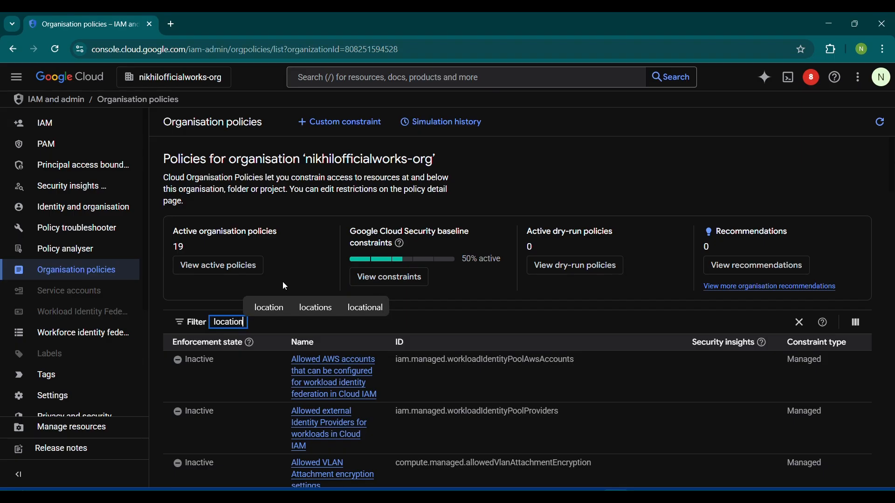
{"action": "key", "text": "Return"}
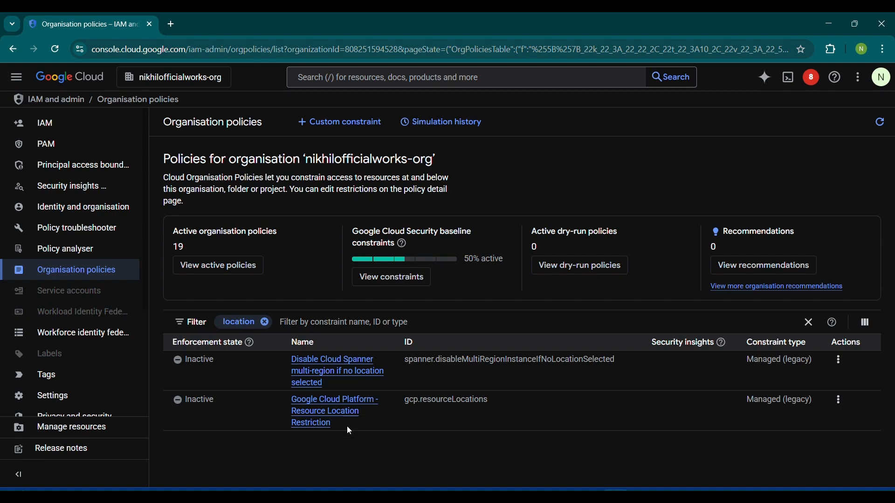
{"action": "left_click", "coordinate": [332, 421]}
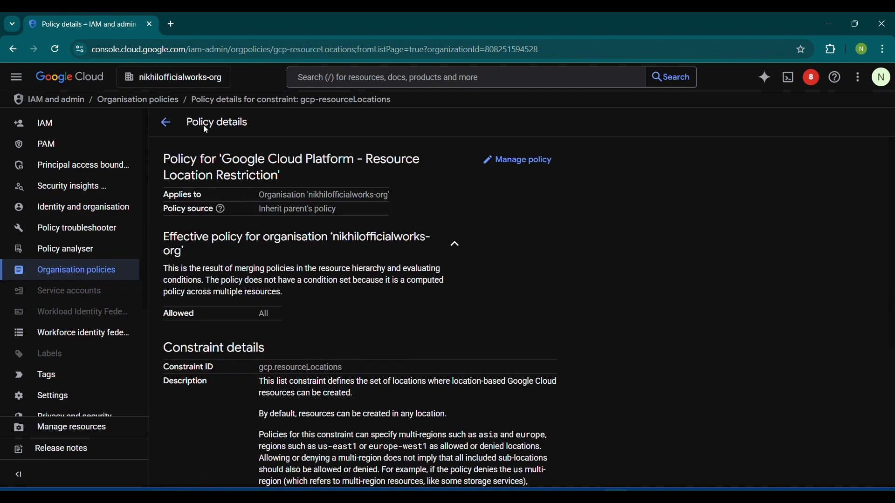
Review the organisation's folder and project hierarchy in the resource selector, then close it without switching resources
{"action": "left_click", "coordinate": [230, 86]}
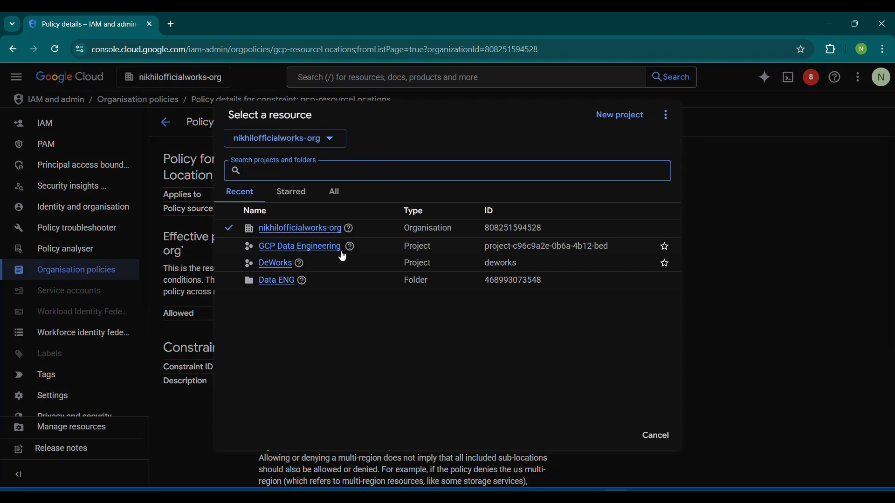
{"action": "left_click", "coordinate": [344, 204]}
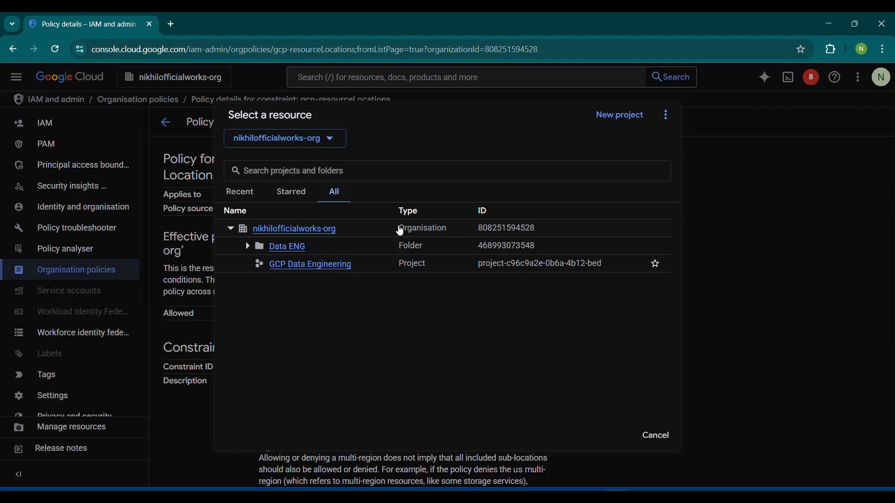
{"action": "left_click_drag", "start_coordinate": [400, 228], "coordinate": [449, 238]}
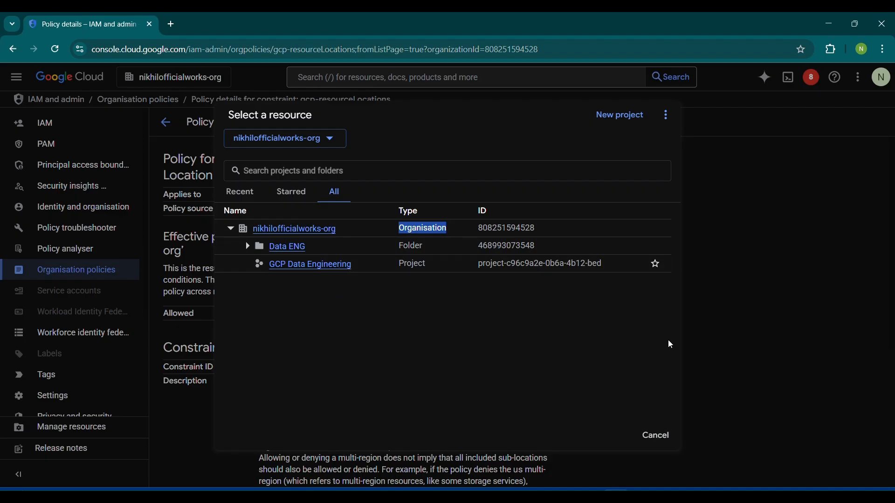
{"action": "left_click", "coordinate": [655, 437]}
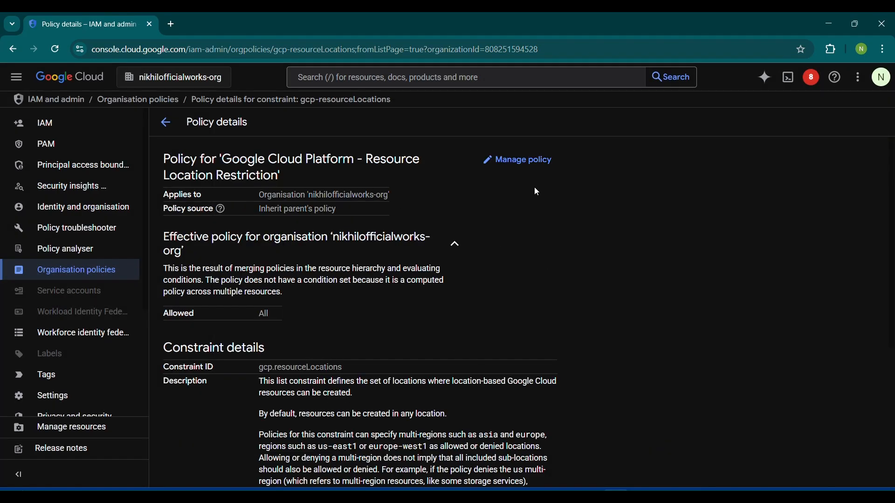
Edit the Resource Location Restriction policy and set its policy source to Override parent's policy
{"action": "left_click", "coordinate": [530, 168]}
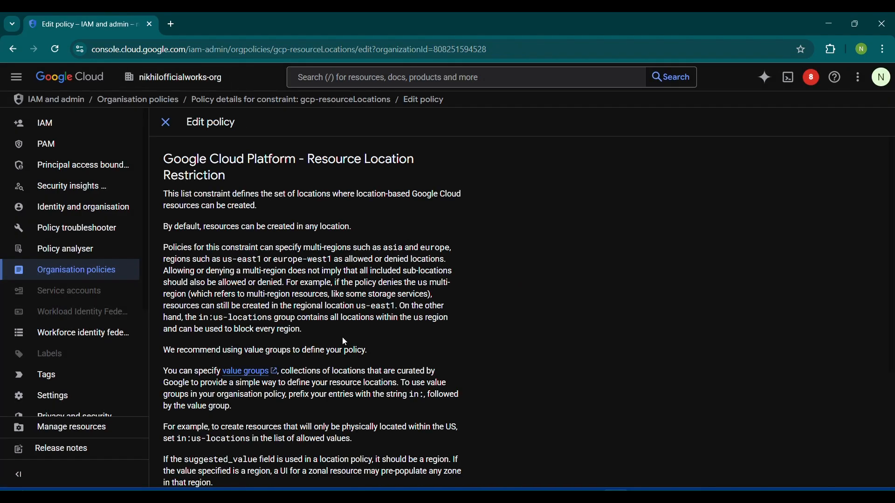
{"action": "scroll", "coordinate": [344, 339], "scroll_direction": "down", "scroll_amount": 4}
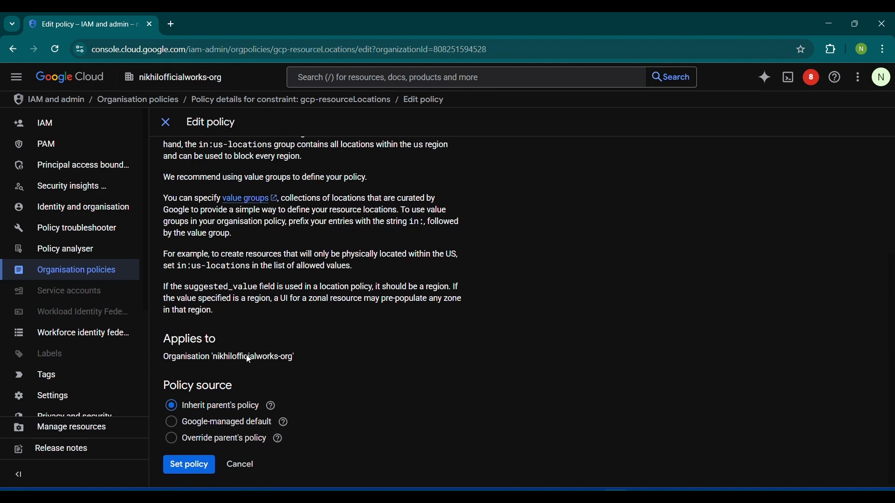
{"action": "left_click", "coordinate": [211, 438]}
{"action": "scroll", "coordinate": [352, 406], "scroll_direction": "down", "scroll_amount": 6}
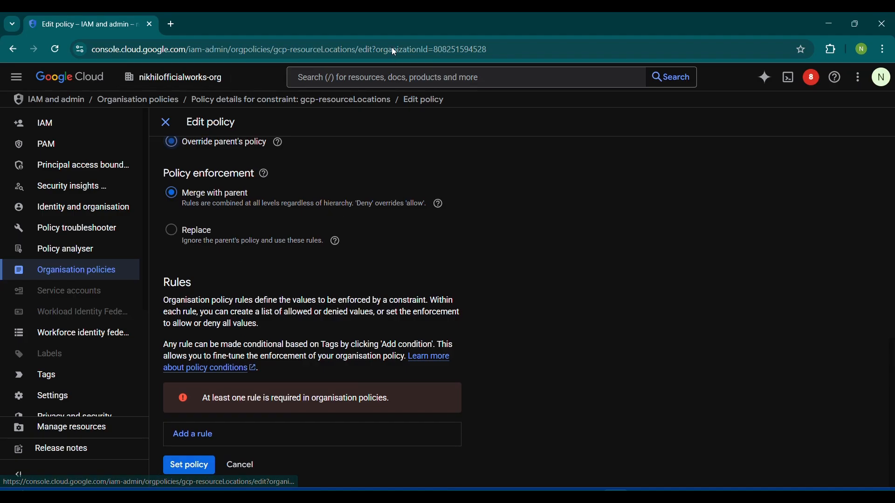
{"action": "scroll", "coordinate": [355, 252], "scroll_direction": "up", "scroll_amount": 2}
{"action": "scroll", "coordinate": [327, 280], "scroll_direction": "down", "scroll_amount": 2}
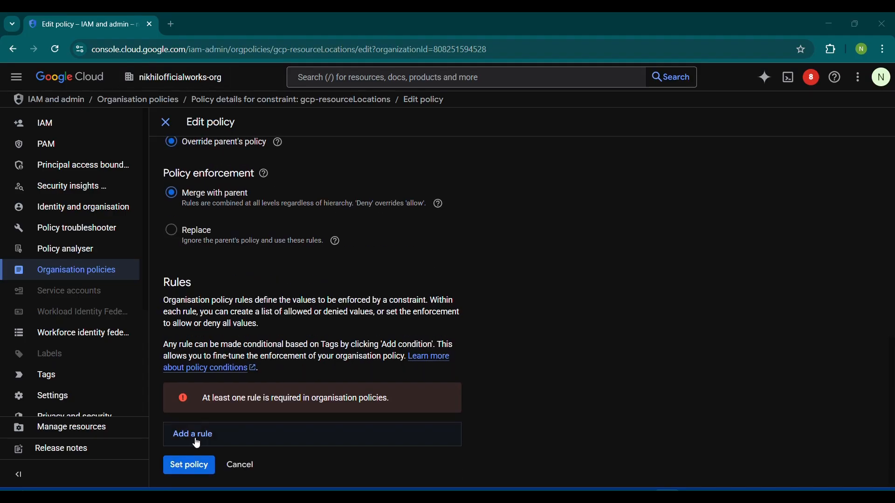
Add a rule to the policy with Custom policy values and the policy type Deny
{"action": "left_click", "coordinate": [205, 444]}
{"action": "scroll", "coordinate": [301, 419], "scroll_direction": "down", "scroll_amount": 3}
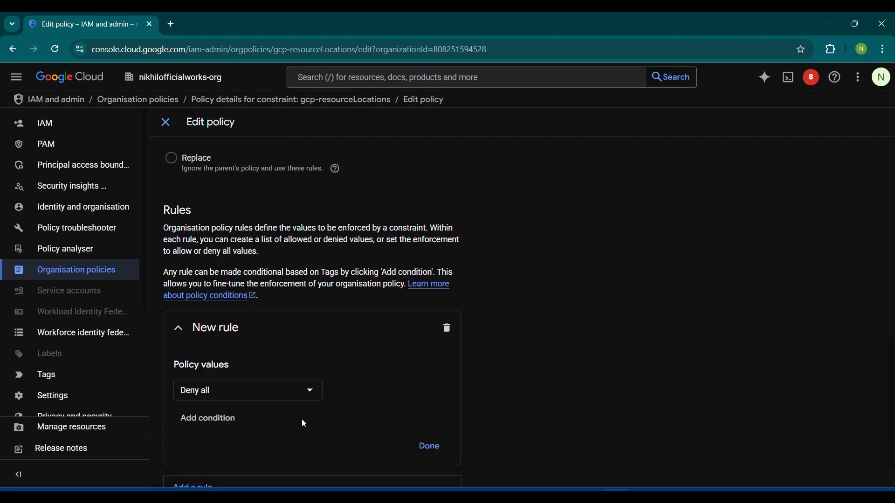
{"action": "left_click", "coordinate": [281, 345]}
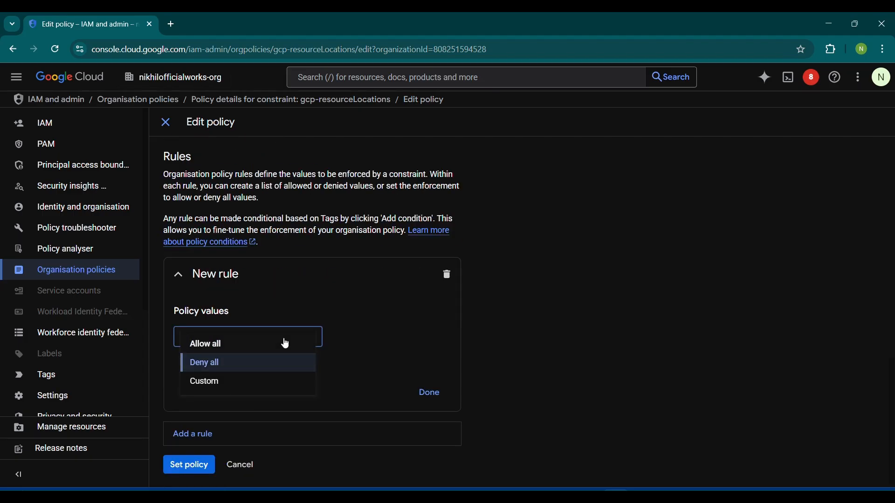
{"action": "left_click", "coordinate": [239, 347]}
{"action": "left_click", "coordinate": [232, 346]}
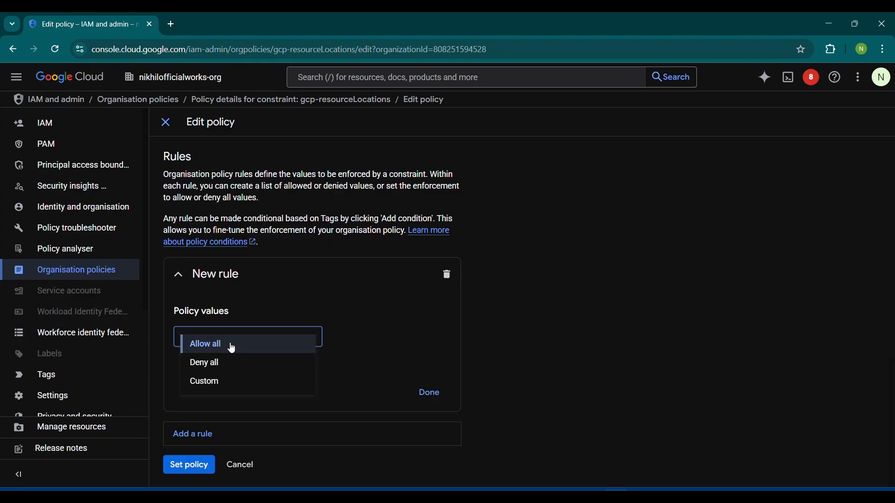
{"action": "left_click", "coordinate": [226, 379]}
{"action": "scroll", "coordinate": [332, 385], "scroll_direction": "down", "scroll_amount": 3}
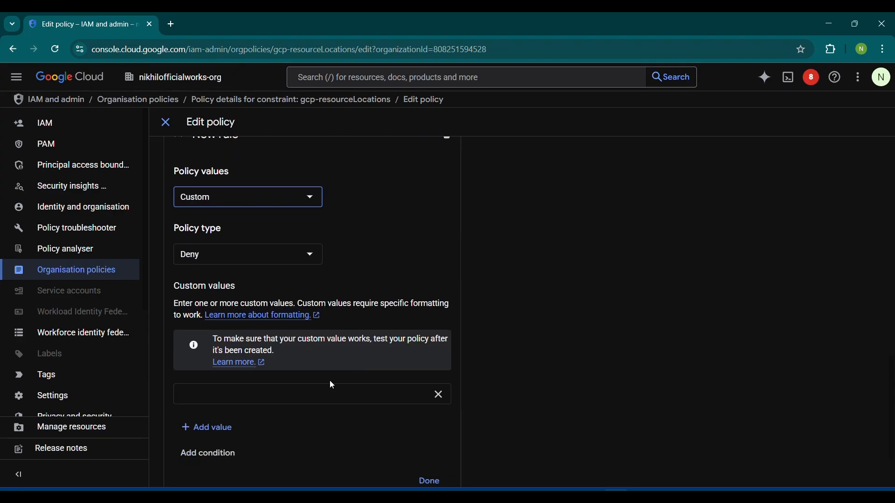
{"action": "left_click", "coordinate": [234, 260]}
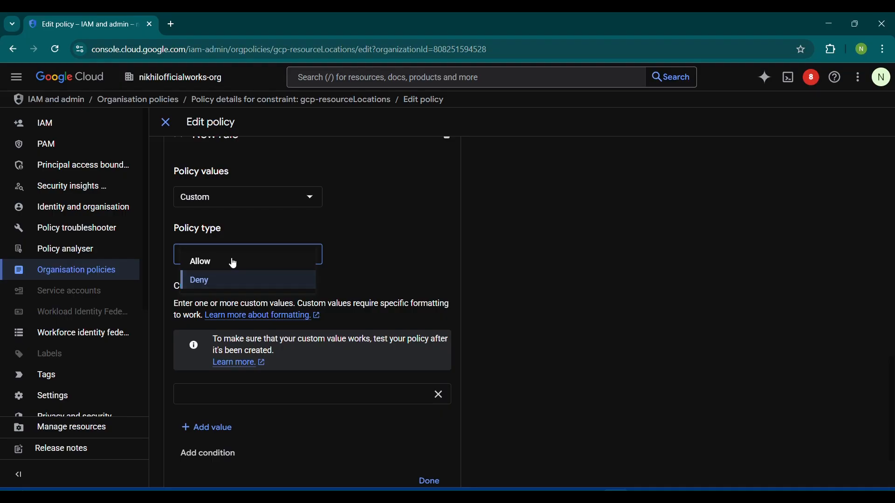
{"action": "left_click", "coordinate": [228, 282]}
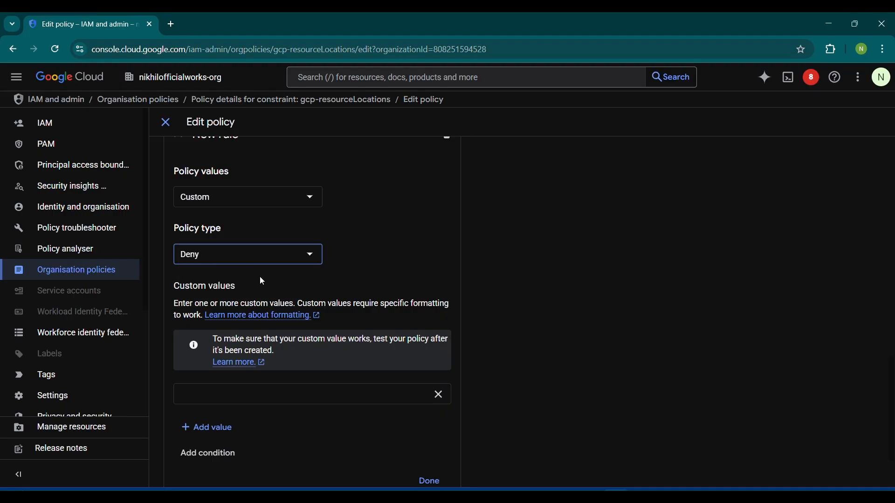
Copy in:us-locations from the constraint description and enter it as the new rule's custom value
{"action": "scroll", "coordinate": [358, 283], "scroll_direction": "down", "scroll_amount": 2}
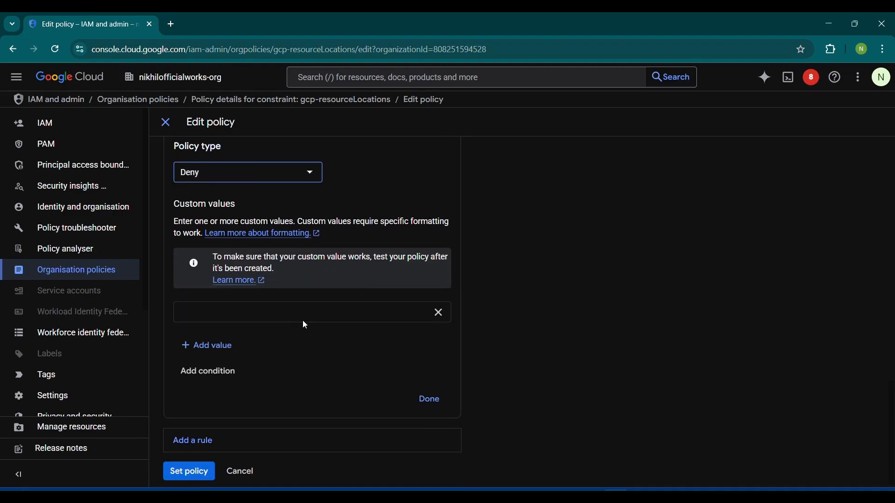
{"action": "scroll", "coordinate": [485, 275], "scroll_direction": "up", "scroll_amount": 15}
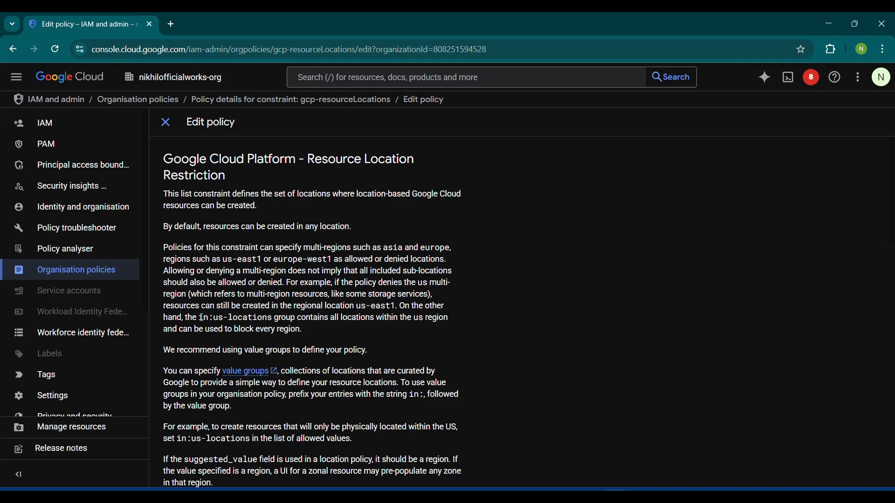
{"action": "left_click_drag", "start_coordinate": [201, 319], "coordinate": [275, 320]}
{"action": "key", "text": "ctrl+c"}
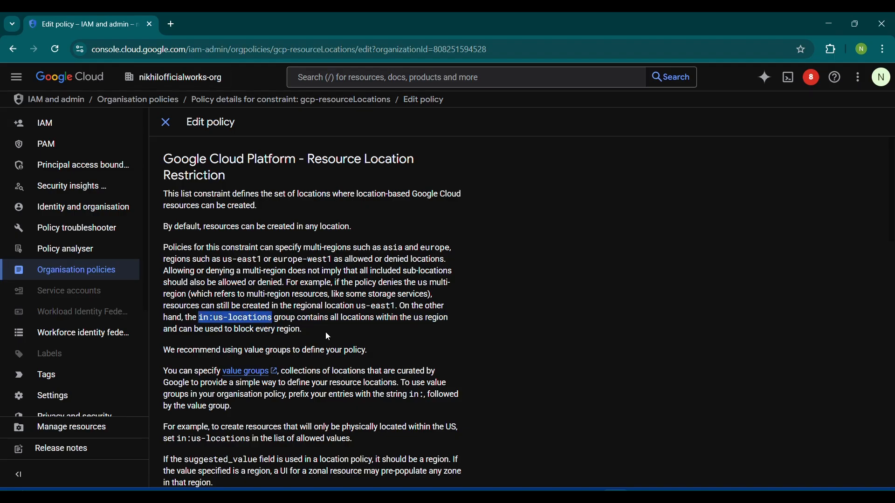
{"action": "scroll", "coordinate": [327, 334], "scroll_direction": "down", "scroll_amount": 15}
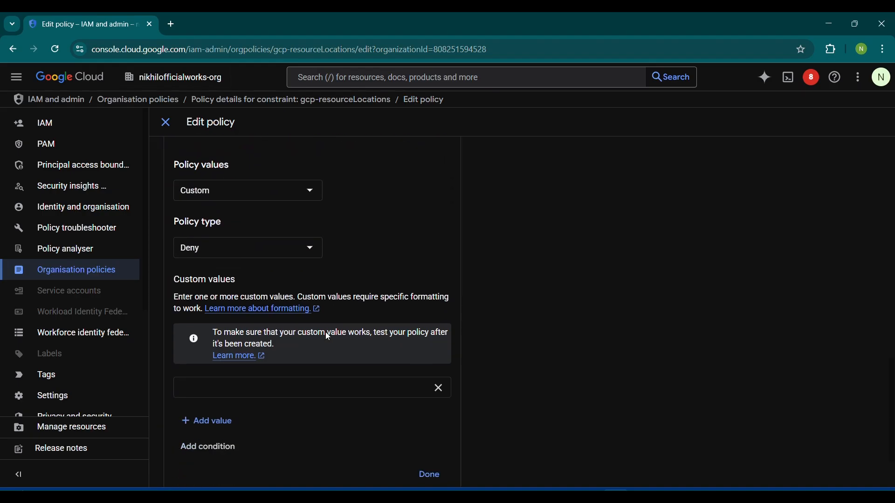
{"action": "scroll", "coordinate": [326, 334], "scroll_direction": "down", "scroll_amount": 2}
{"action": "left_click", "coordinate": [243, 303]}
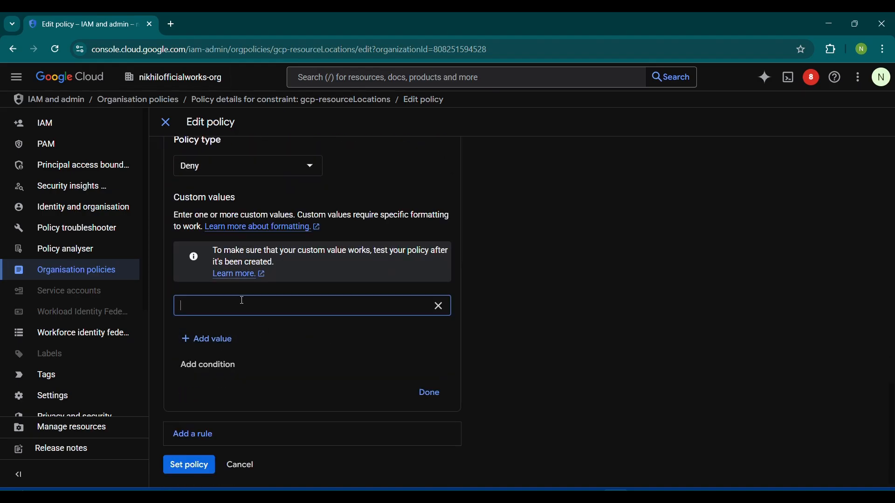
{"action": "key", "text": "ctrl+v"}
Recheck the us-east1 and in:us-locations guidance in the constraint description, then complete the new Deny rule
{"action": "scroll", "coordinate": [488, 252], "scroll_direction": "up", "scroll_amount": 12}
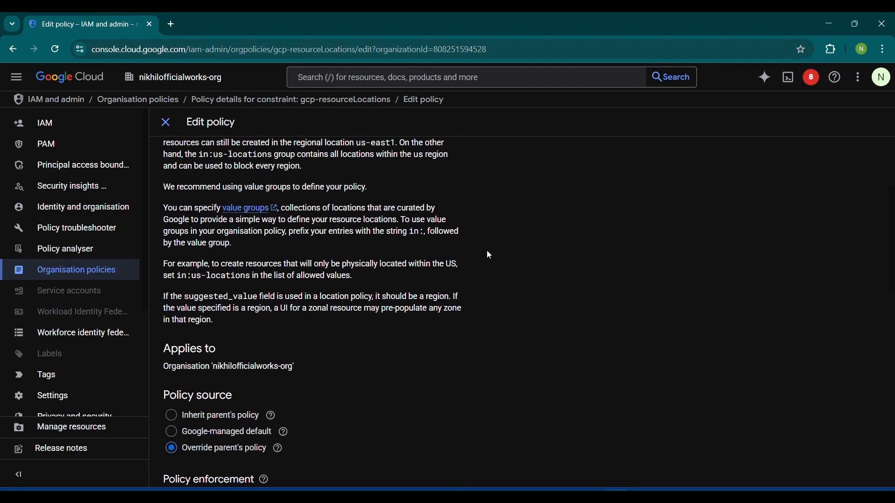
{"action": "scroll", "coordinate": [487, 251], "scroll_direction": "up", "scroll_amount": 1}
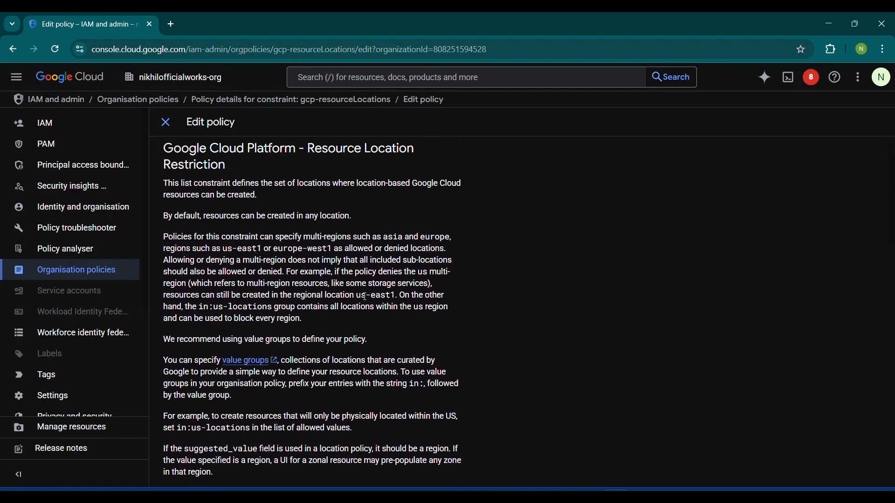
{"action": "left_click_drag", "start_coordinate": [339, 296], "coordinate": [387, 289]}
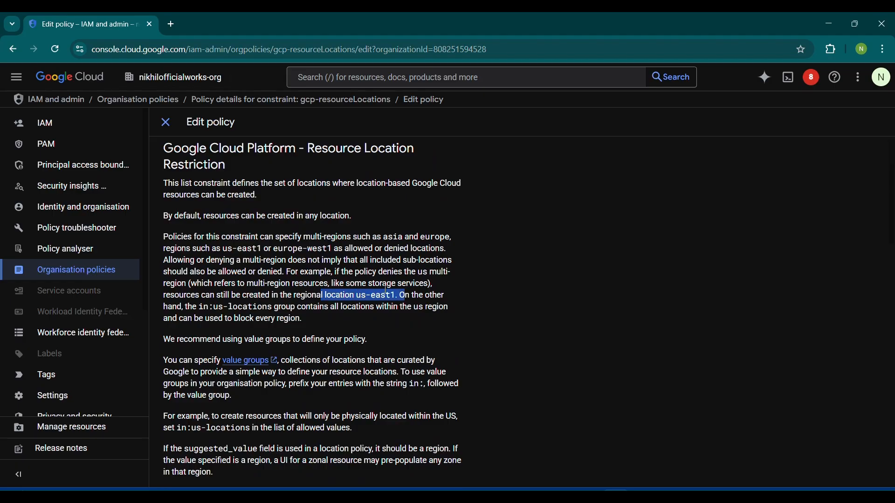
{"action": "left_click_drag", "start_coordinate": [197, 307], "coordinate": [272, 308]}
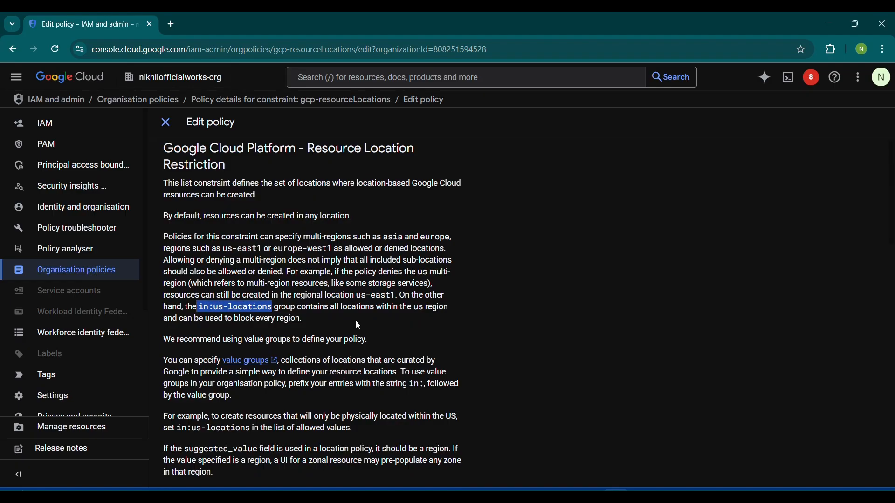
{"action": "left_click", "coordinate": [359, 324]}
{"action": "scroll", "coordinate": [363, 321], "scroll_direction": "down", "scroll_amount": 1}
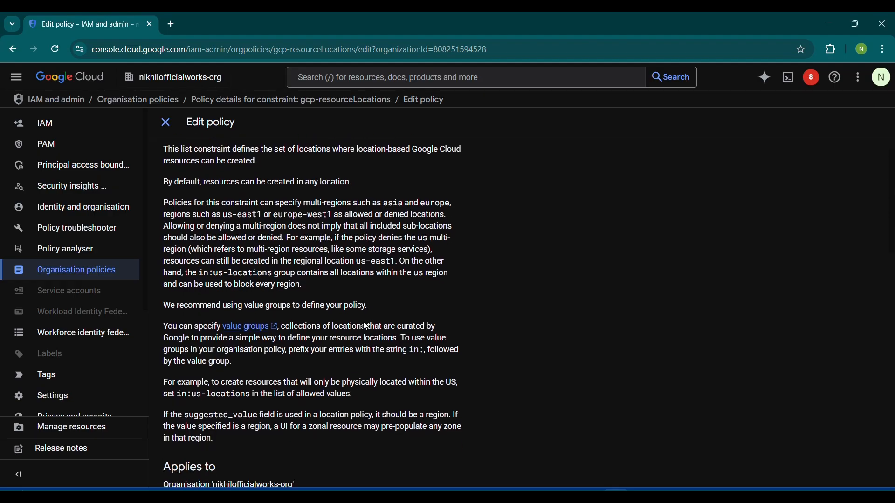
{"action": "scroll", "coordinate": [364, 326], "scroll_direction": "down", "scroll_amount": 12}
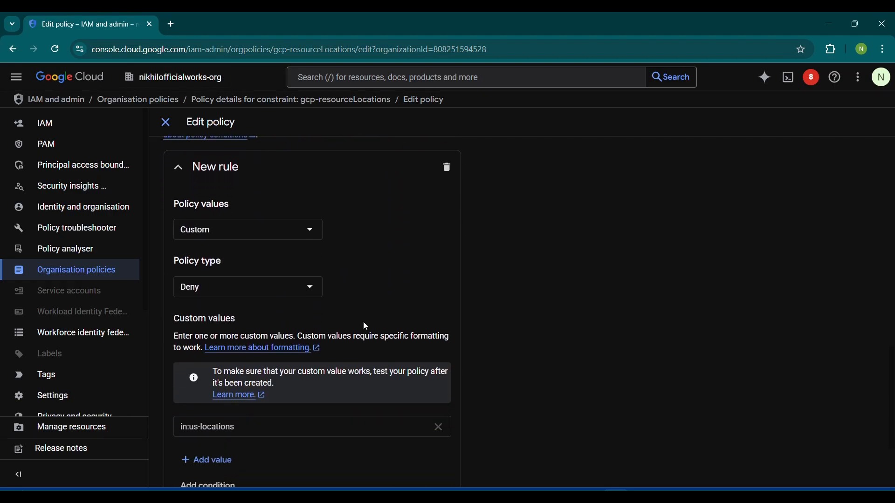
{"action": "scroll", "coordinate": [395, 294], "scroll_direction": "down", "scroll_amount": 3}
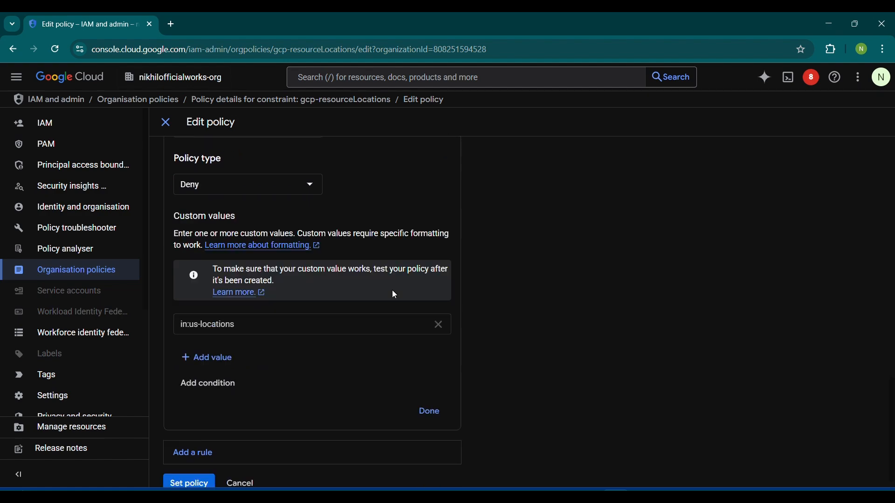
{"action": "scroll", "coordinate": [393, 291], "scroll_direction": "down", "scroll_amount": 1}
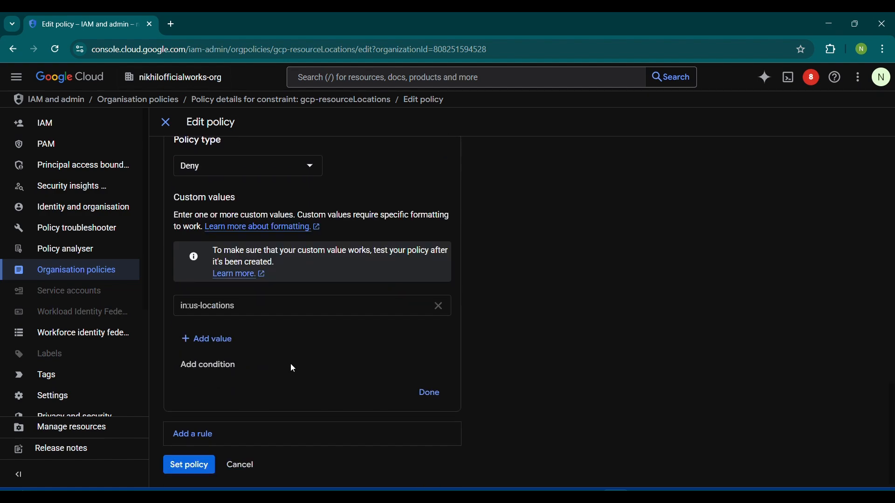
{"action": "left_click", "coordinate": [429, 395]}
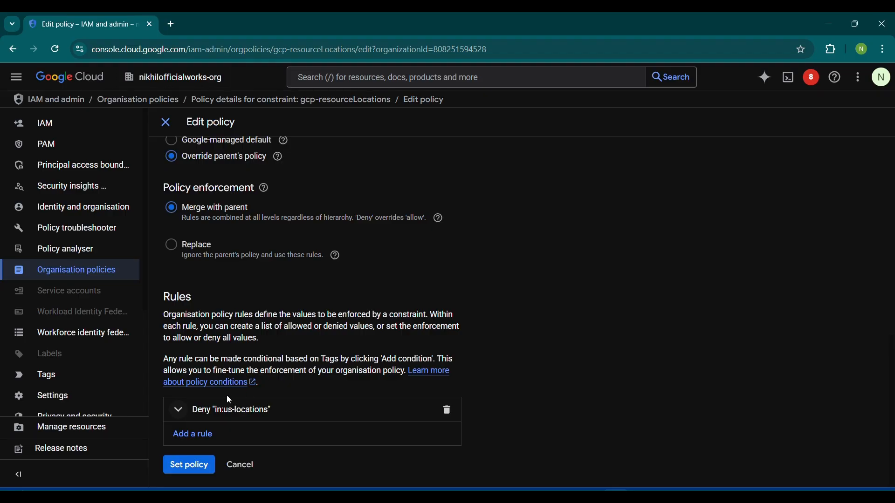
Change the in:us-locations rule's policy type to Allow and complete the rule edit
{"action": "left_click", "coordinate": [208, 406]}
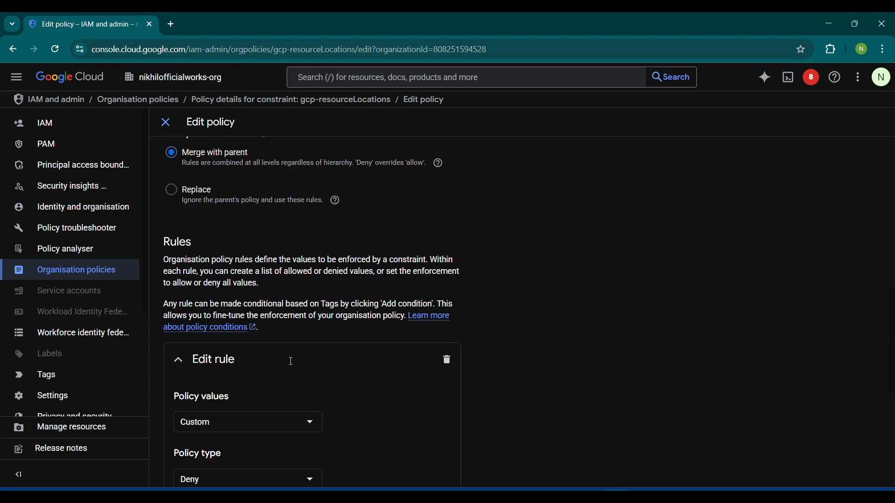
{"action": "scroll", "coordinate": [291, 362], "scroll_direction": "down", "scroll_amount": 3}
{"action": "left_click", "coordinate": [270, 320]}
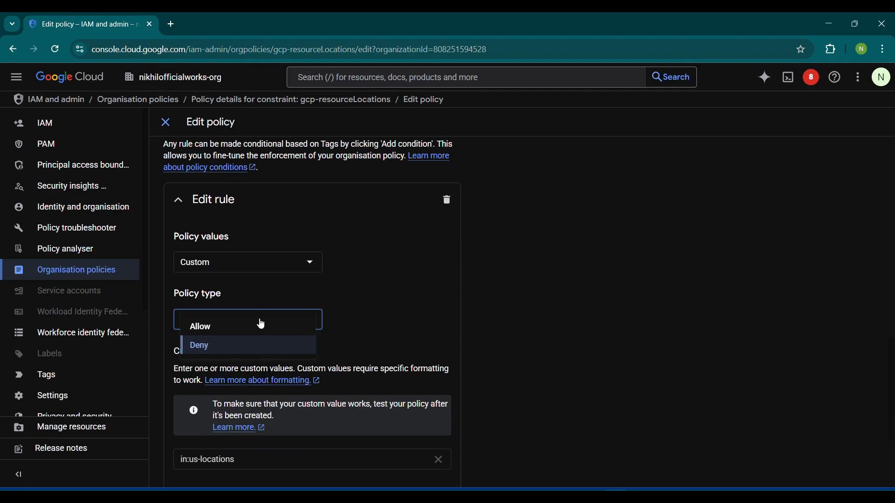
{"action": "left_click", "coordinate": [233, 326]}
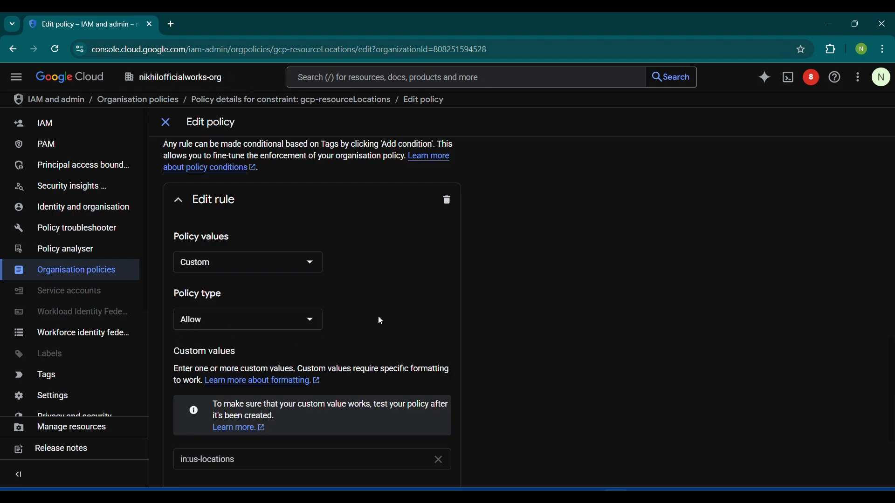
{"action": "scroll", "coordinate": [380, 318], "scroll_direction": "down", "scroll_amount": 2}
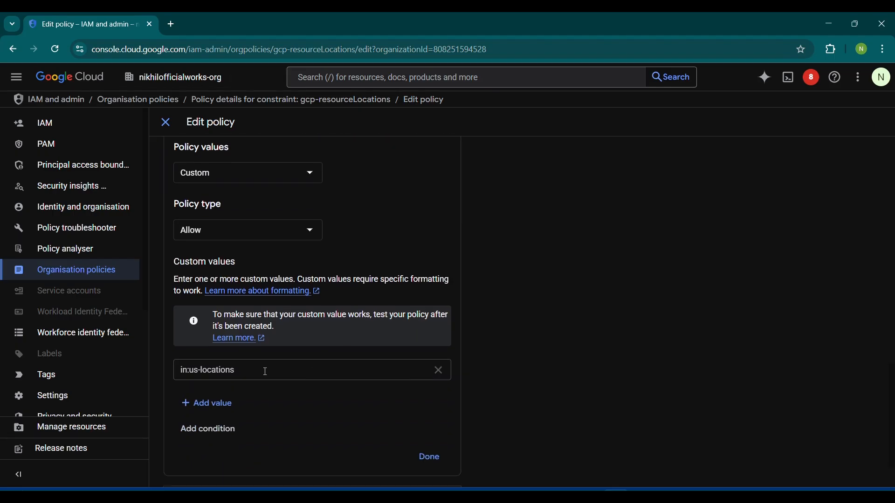
{"action": "scroll", "coordinate": [334, 416], "scroll_direction": "down", "scroll_amount": 2}
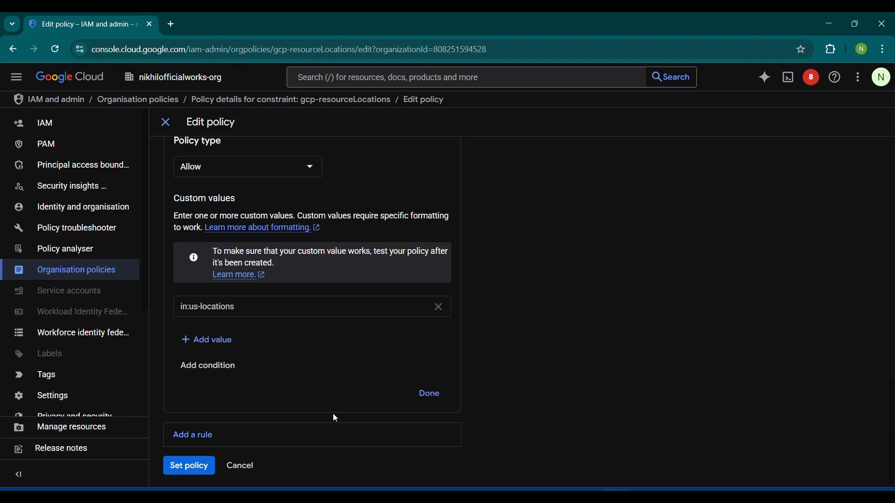
{"action": "scroll", "coordinate": [334, 414], "scroll_direction": "down", "scroll_amount": 1}
{"action": "scroll", "coordinate": [333, 415], "scroll_direction": "up", "scroll_amount": 5}
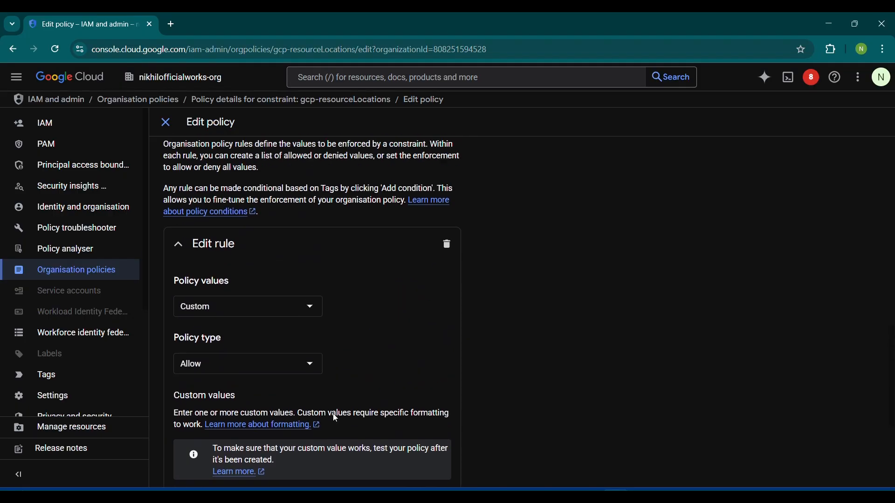
{"action": "scroll", "coordinate": [334, 415], "scroll_direction": "down", "scroll_amount": 5}
{"action": "left_click", "coordinate": [435, 396]}
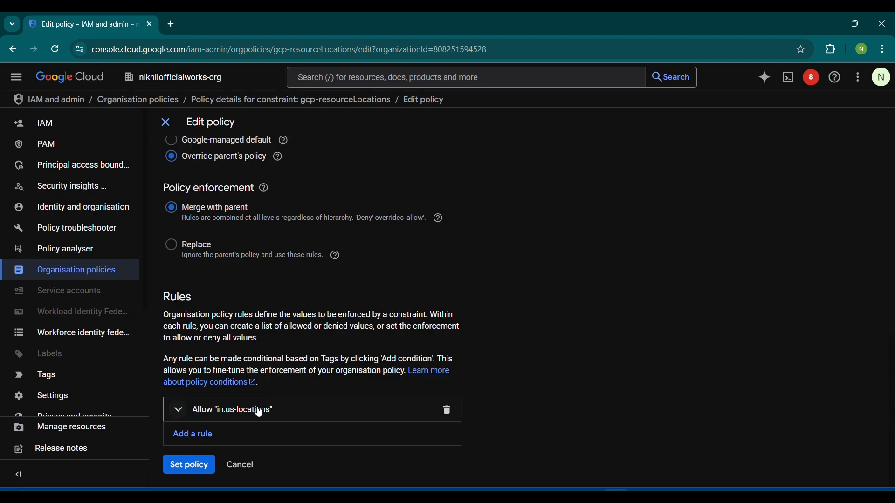
Apply the edited Resource Location Restriction policy and review the allowed locations in the organisation's effective policy
{"action": "left_click", "coordinate": [199, 468]}
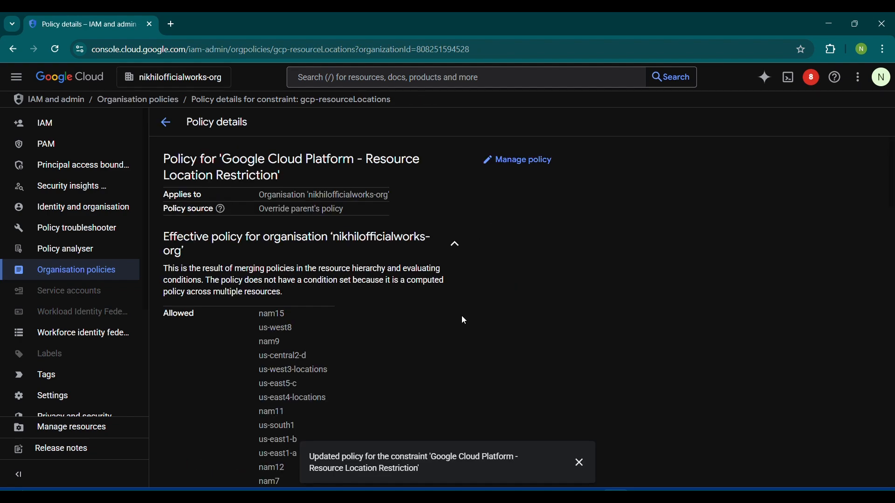
{"action": "scroll", "coordinate": [434, 352], "scroll_direction": "down", "scroll_amount": 5}
{"action": "scroll", "coordinate": [434, 351], "scroll_direction": "up", "scroll_amount": 4}
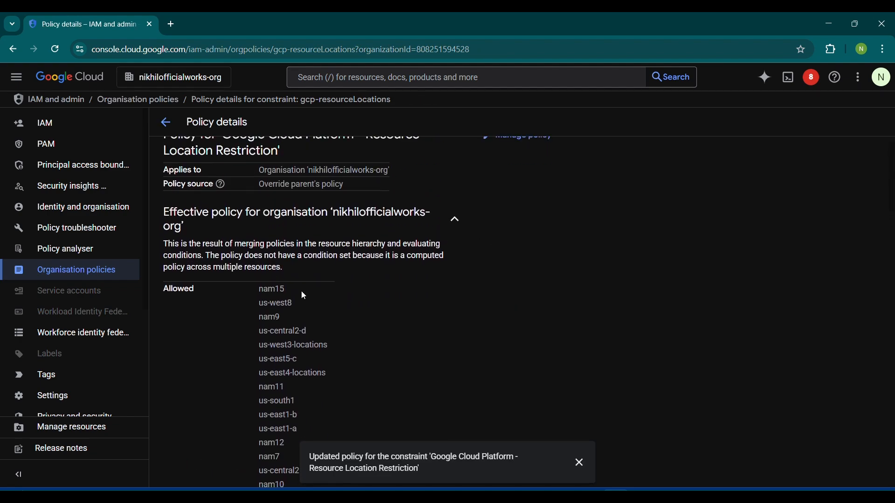
{"action": "left_click_drag", "start_coordinate": [259, 289], "coordinate": [291, 462]}
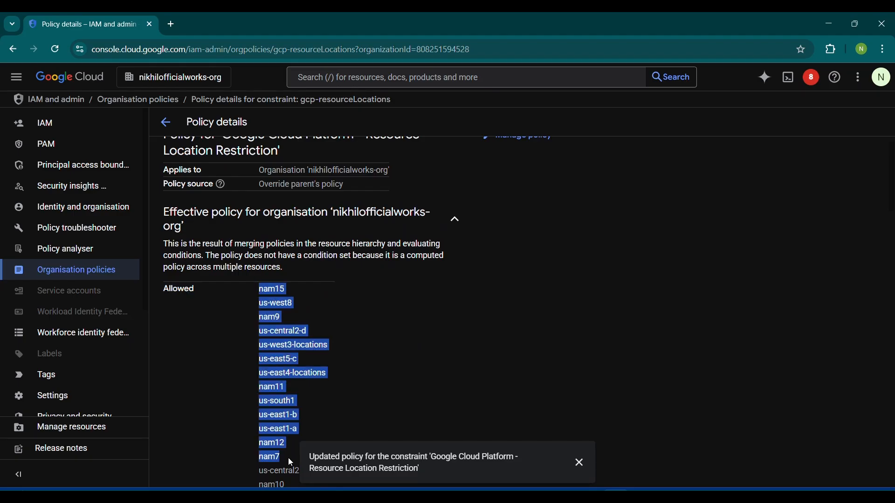
{"action": "left_click", "coordinate": [328, 384]}
{"action": "scroll", "coordinate": [328, 384], "scroll_direction": "down", "scroll_amount": 8}
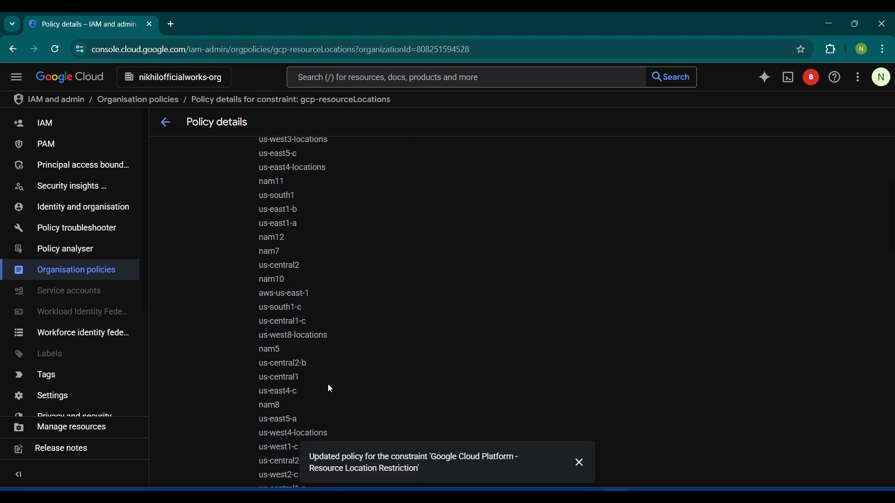
{"action": "scroll", "coordinate": [329, 384], "scroll_direction": "down", "scroll_amount": 6}
{"action": "scroll", "coordinate": [328, 384], "scroll_direction": "up", "scroll_amount": 4}
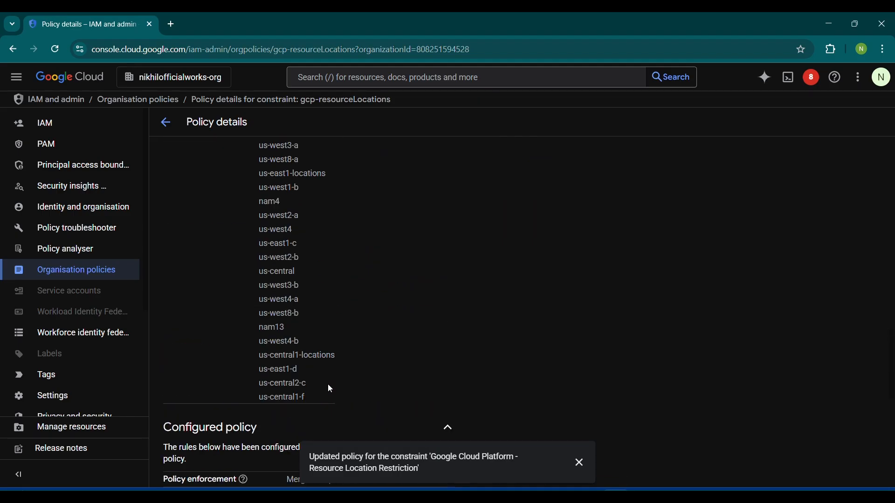
{"action": "scroll", "coordinate": [328, 384], "scroll_direction": "up", "scroll_amount": 1}
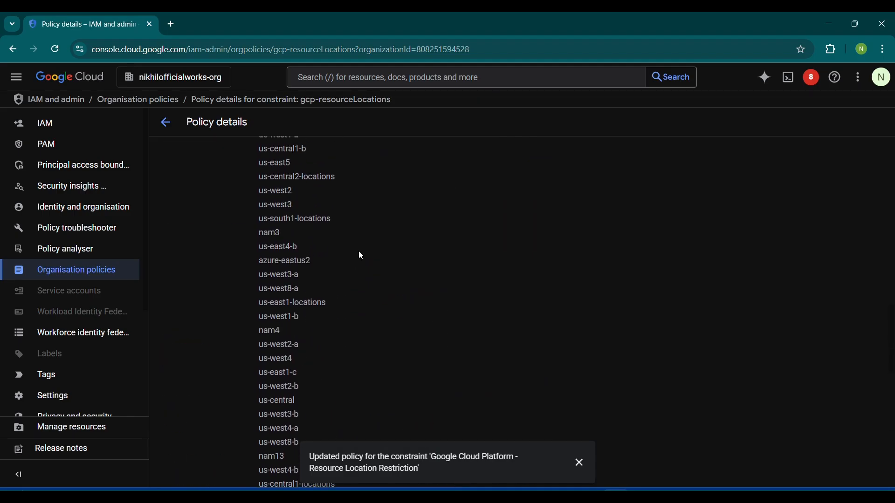
{"action": "scroll", "coordinate": [361, 255], "scroll_direction": "up", "scroll_amount": 12}
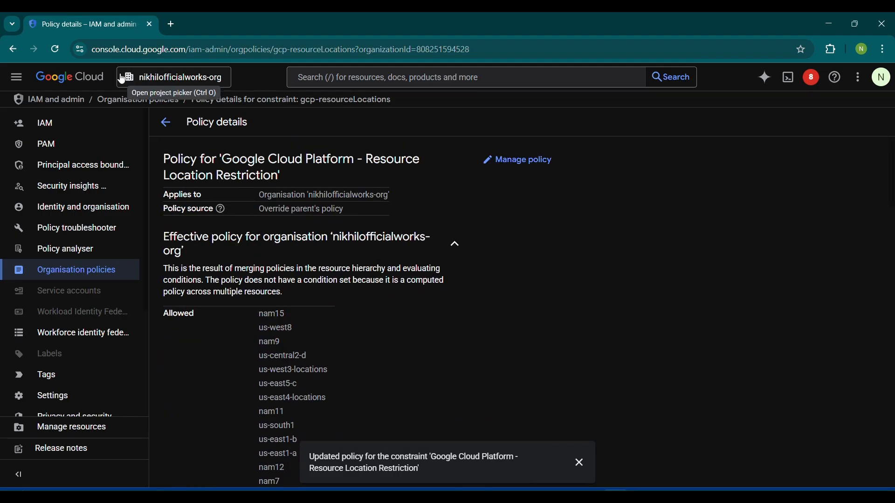
Reload the policy details, switch to the GCP Data Engineering project and review the allowed locations in its effective policy
{"action": "left_click", "coordinate": [56, 47]}
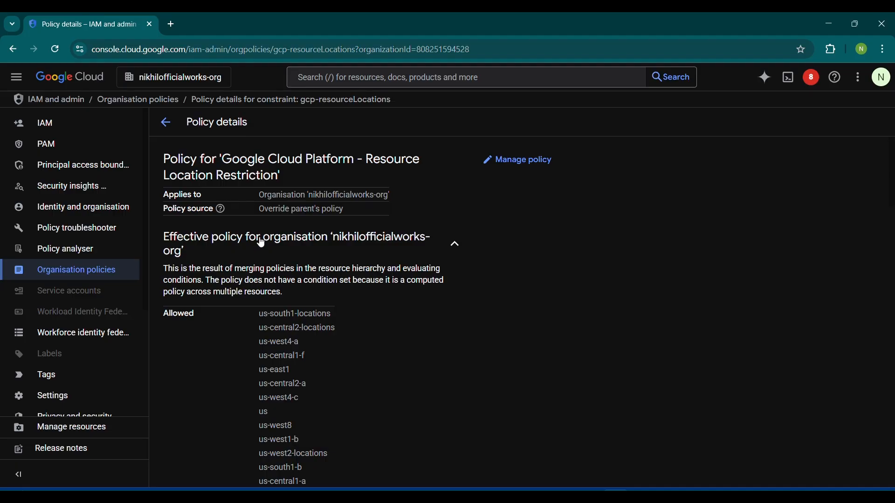
{"action": "left_click", "coordinate": [187, 82]}
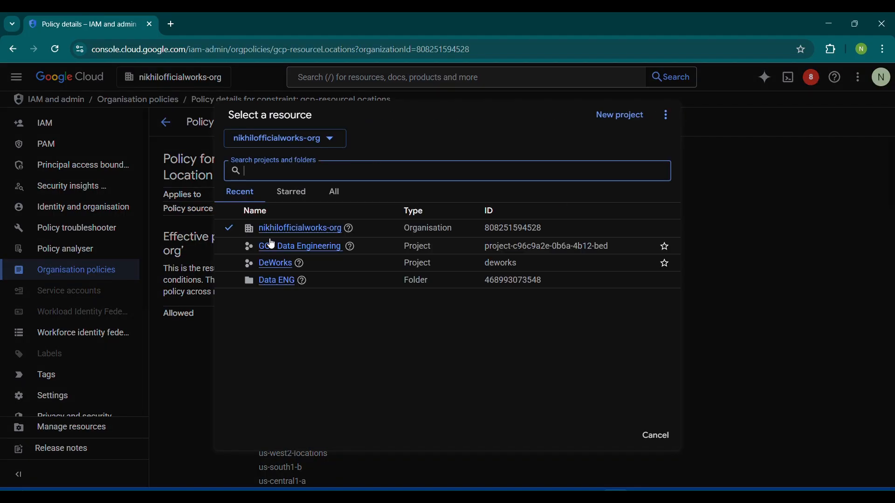
{"action": "left_click", "coordinate": [319, 252]}
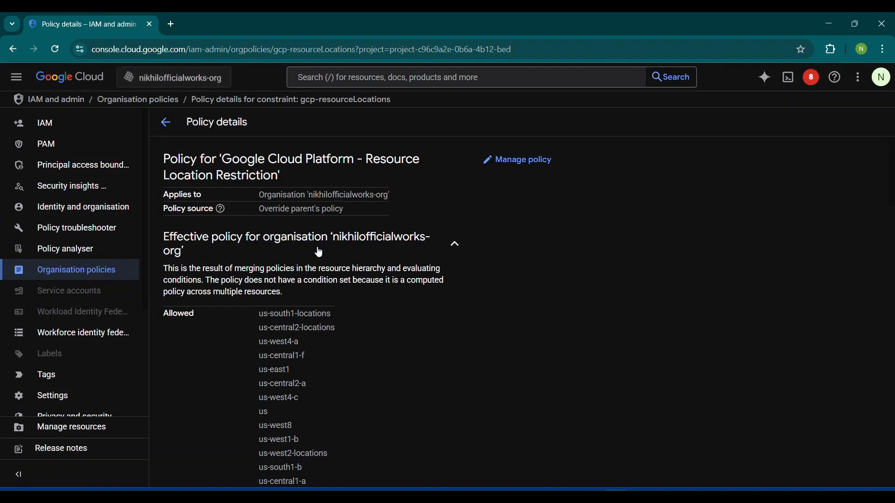
{"action": "scroll", "coordinate": [297, 374], "scroll_direction": "down", "scroll_amount": 15}
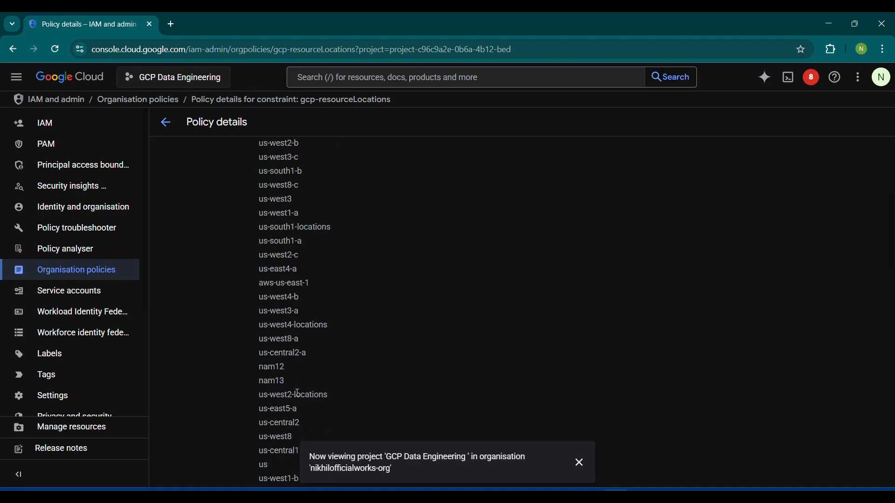
{"action": "scroll", "coordinate": [295, 393], "scroll_direction": "up", "scroll_amount": 15}
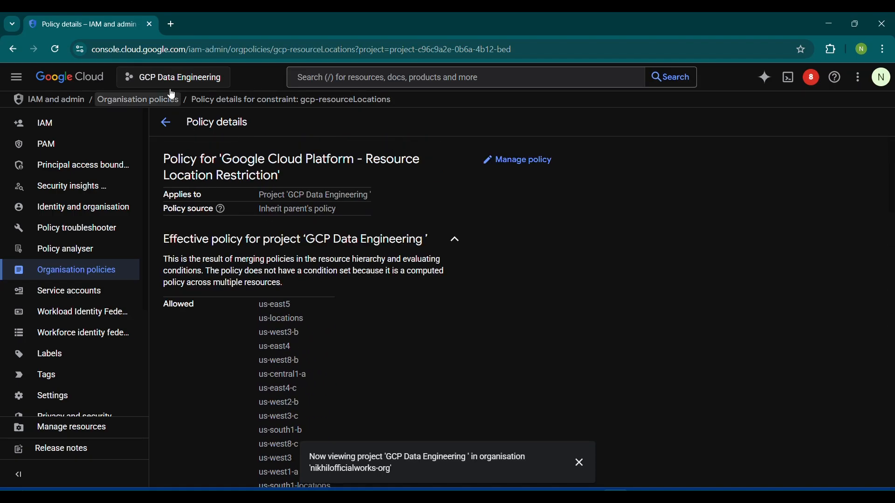
Switch to the other account's browser window and start creating a VM instance in Compute Engine for GCP Data Engineering
{"action": "left_click", "coordinate": [576, 487]}
{"action": "left_click", "coordinate": [560, 454]}
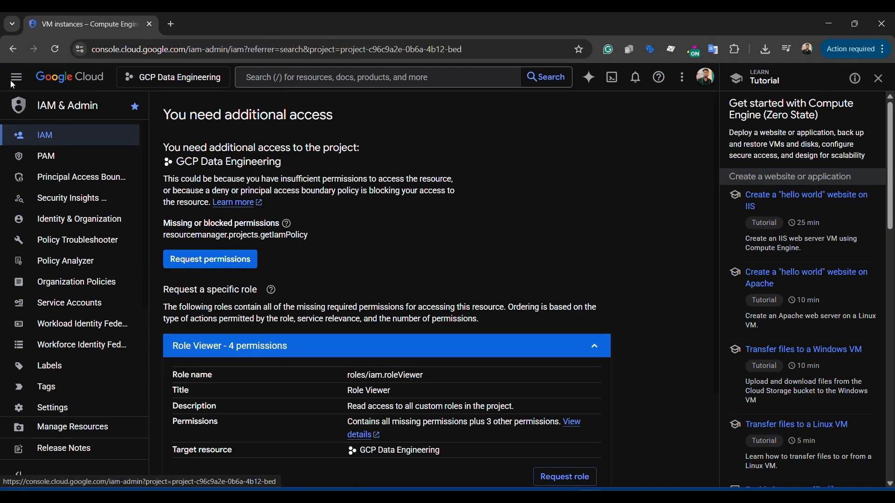
{"action": "left_click", "coordinate": [304, 78]}
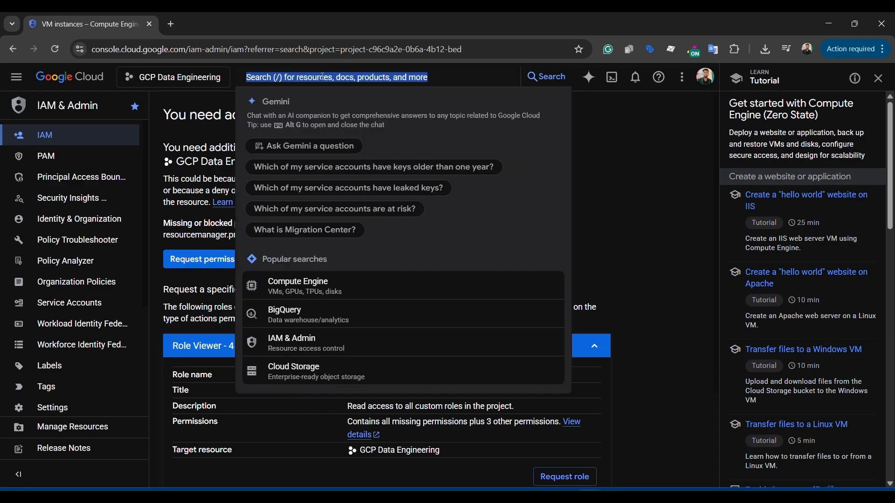
{"action": "left_click", "coordinate": [276, 283]}
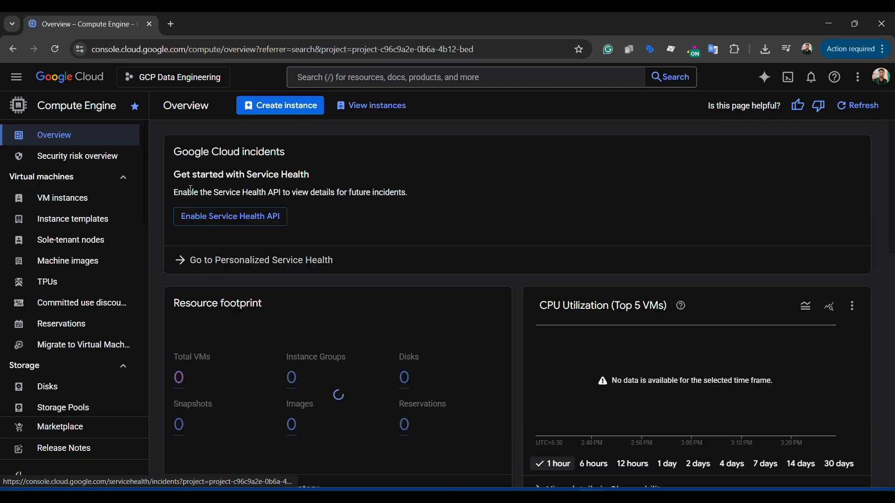
{"action": "left_click", "coordinate": [83, 200]}
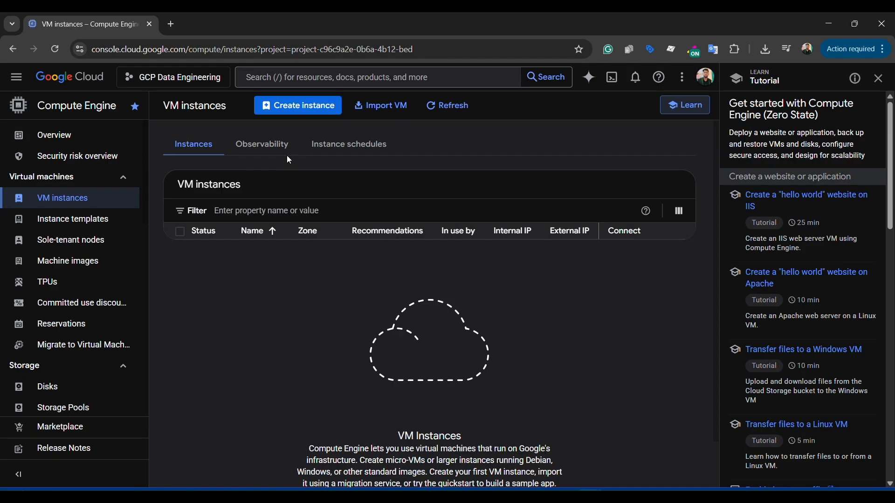
{"action": "left_click", "coordinate": [313, 105]}
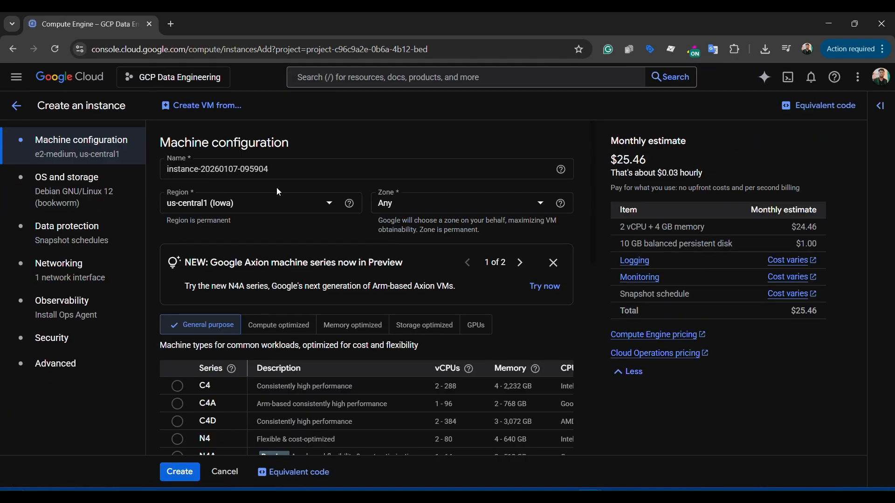
Look through the regions offered for the new instance and choose us-central1 (Iowa)
{"action": "left_click", "coordinate": [285, 204]}
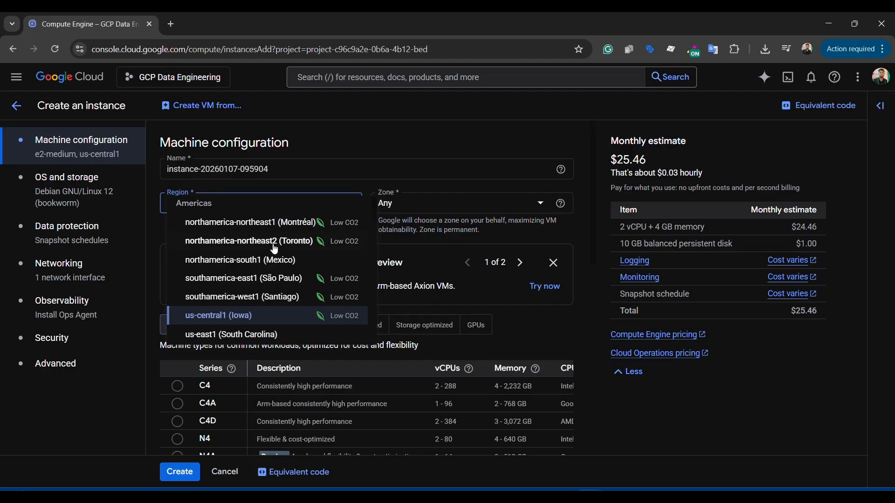
{"action": "scroll", "coordinate": [274, 249], "scroll_direction": "down", "scroll_amount": 8}
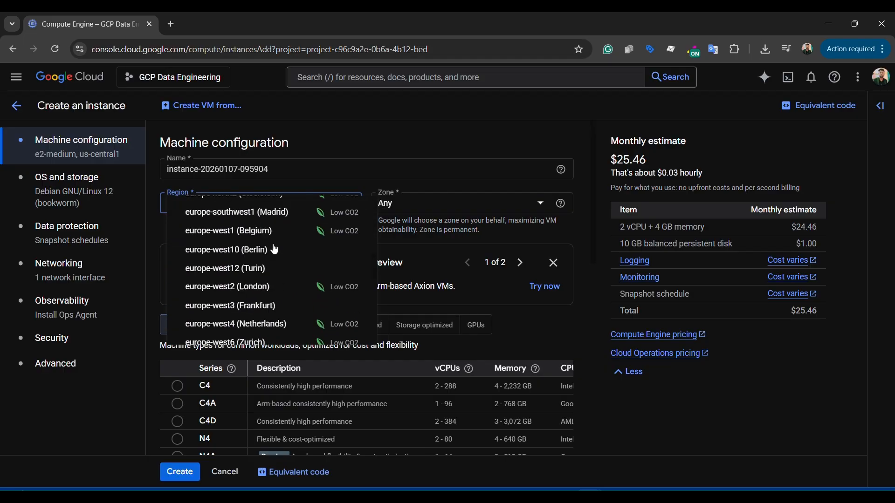
{"action": "scroll", "coordinate": [275, 249], "scroll_direction": "down", "scroll_amount": 10}
{"action": "scroll", "coordinate": [274, 249], "scroll_direction": "up", "scroll_amount": 18}
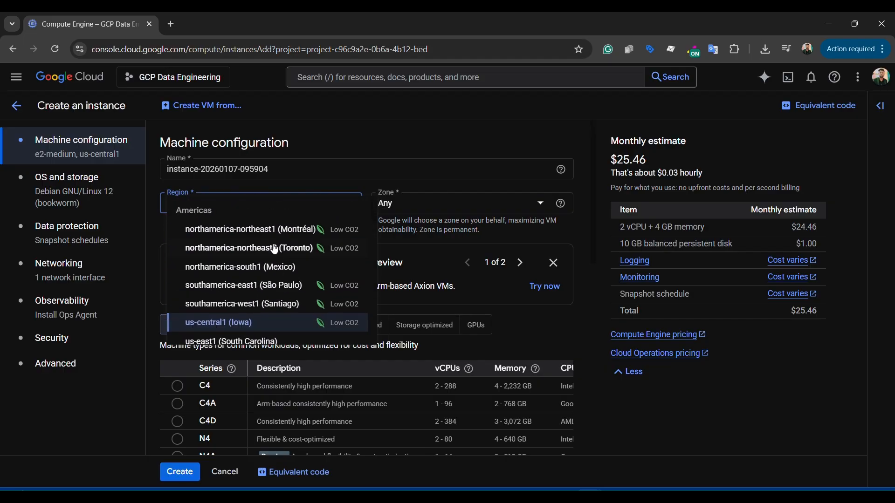
{"action": "left_click", "coordinate": [219, 322]}
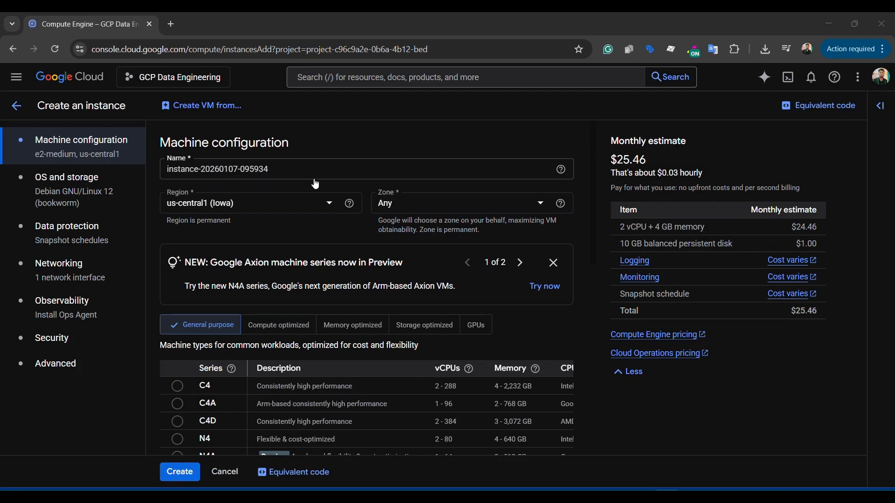
Recheck the region choices on the reloaded instance form, then close the list without changing the region
{"action": "left_click", "coordinate": [289, 205]}
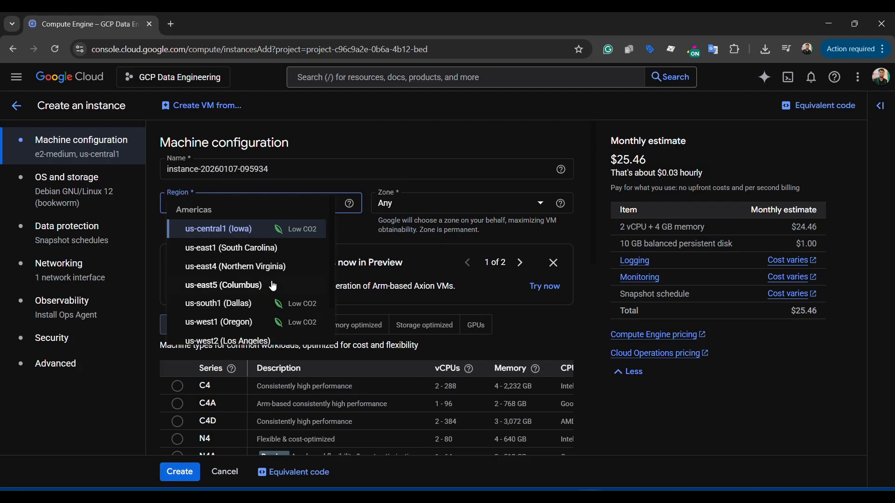
{"action": "scroll", "coordinate": [274, 286], "scroll_direction": "down", "scroll_amount": 1}
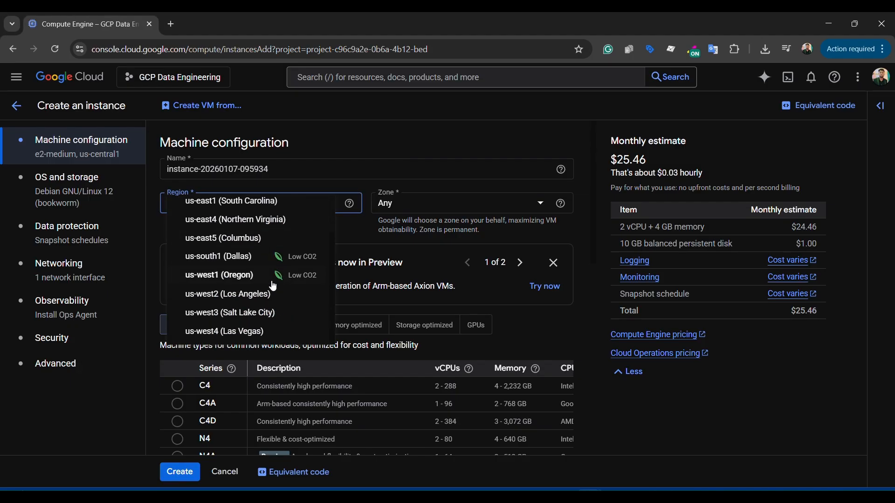
{"action": "scroll", "coordinate": [273, 286], "scroll_direction": "up", "scroll_amount": 1}
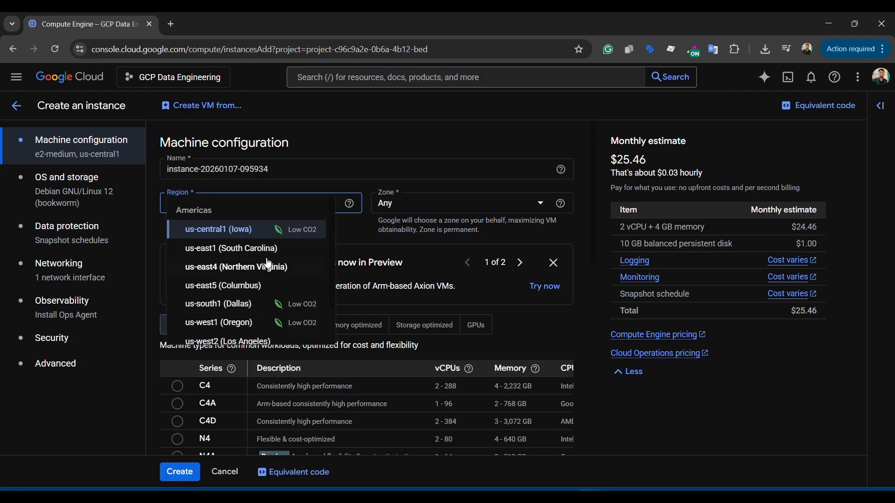
{"action": "scroll", "coordinate": [227, 316], "scroll_direction": "down", "scroll_amount": 1}
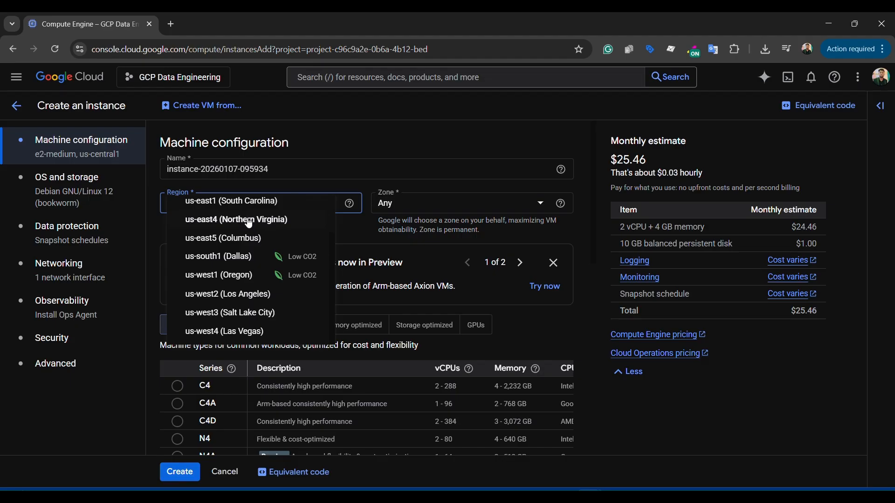
{"action": "left_click", "coordinate": [349, 140]}
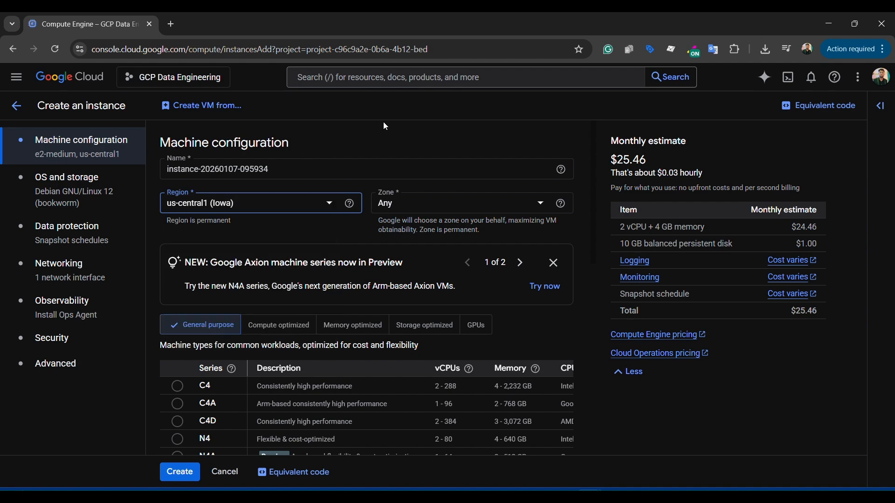
Return to the policy administrator's browser window and filter the GCP Data Engineering project's organisation policies by Inactive
{"action": "mouse_move", "coordinate": [615, 496]}
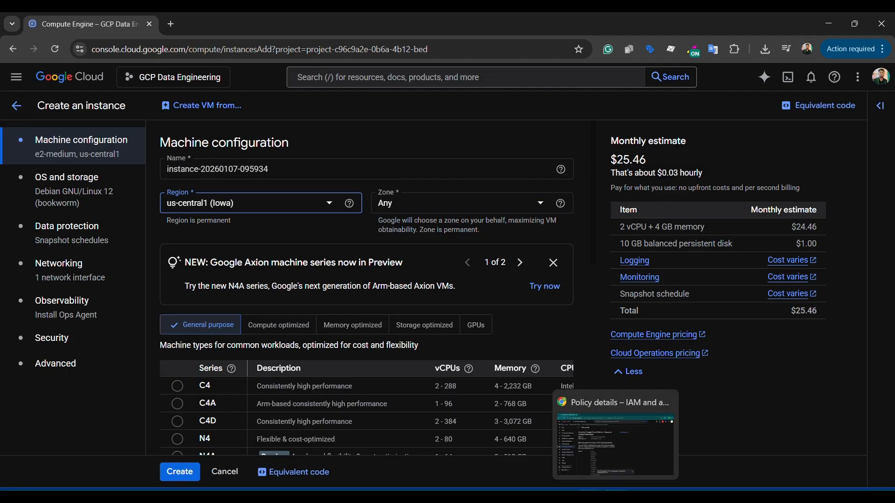
{"action": "left_click", "coordinate": [628, 434]}
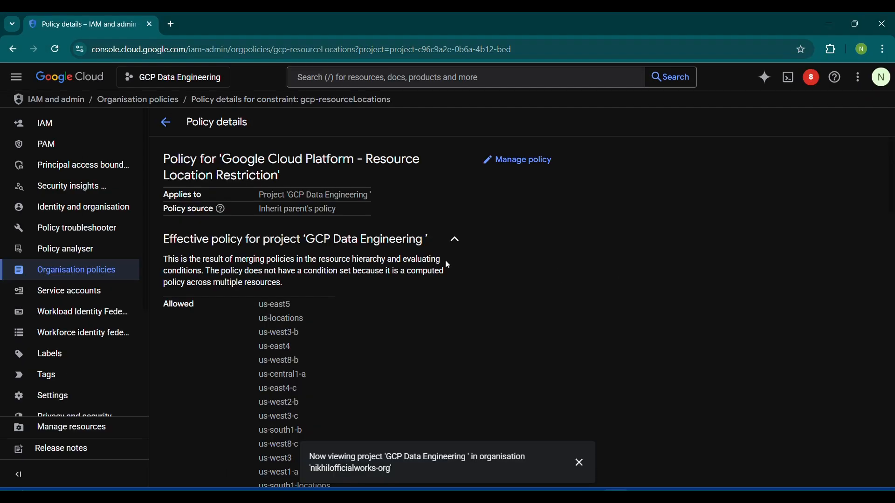
{"action": "left_click", "coordinate": [91, 271]}
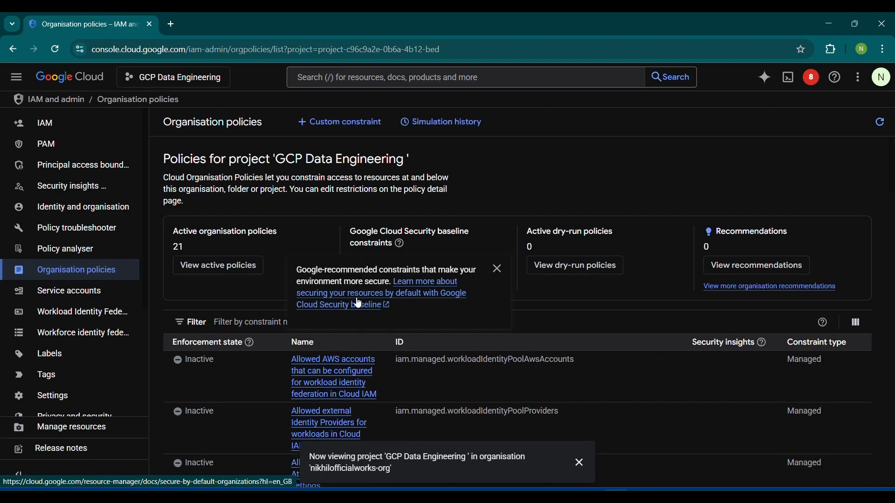
{"action": "left_click", "coordinate": [253, 321]}
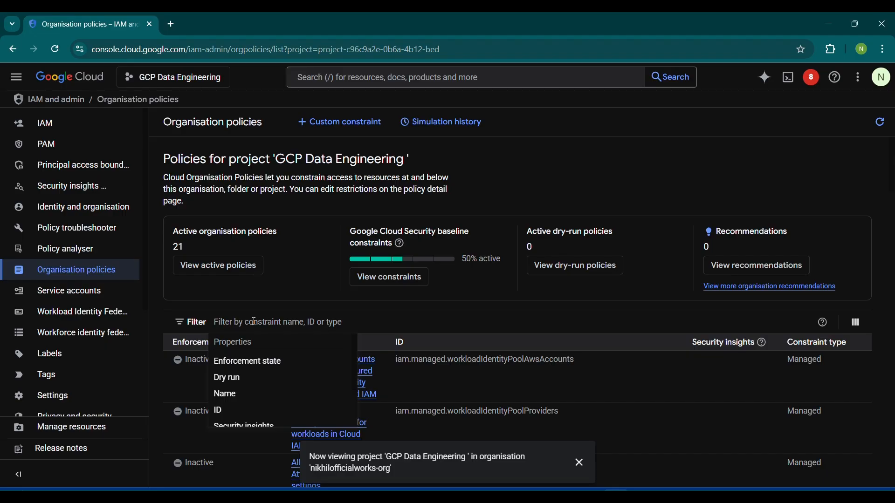
{"action": "type", "text": "inc"}
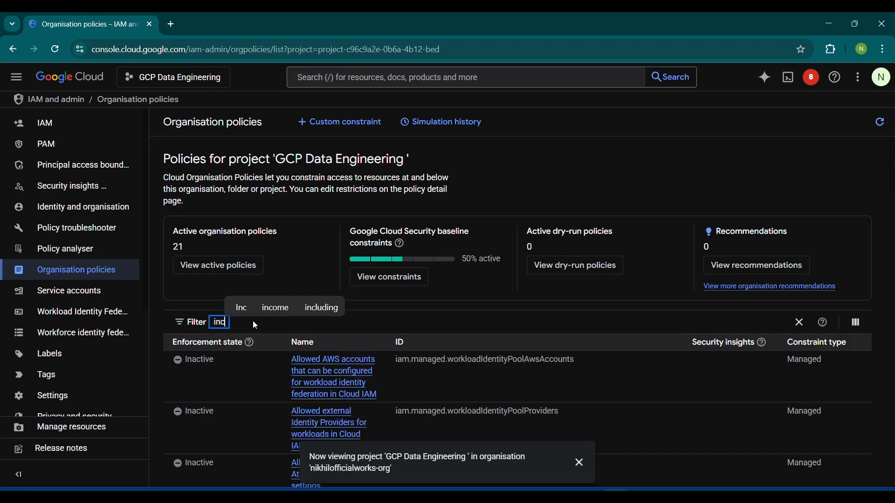
{"action": "key", "text": "BackSpace"}
{"action": "type", "text": "ac"}
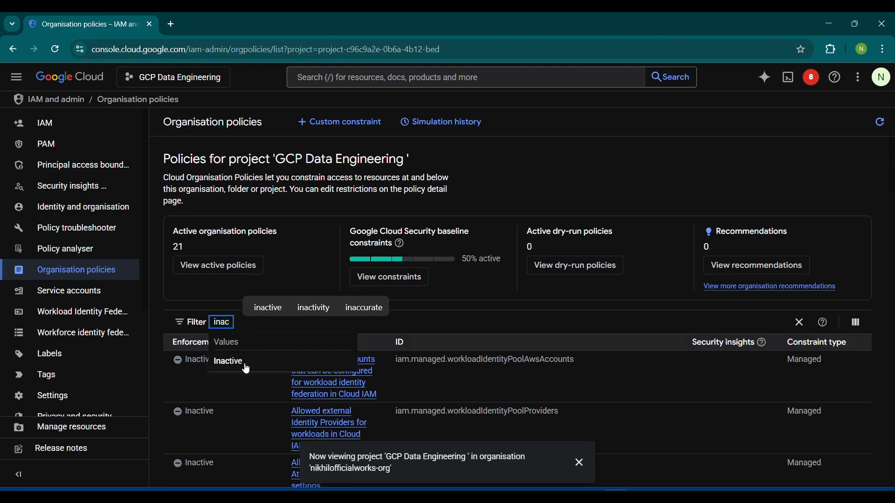
{"action": "left_click", "coordinate": [247, 360]}
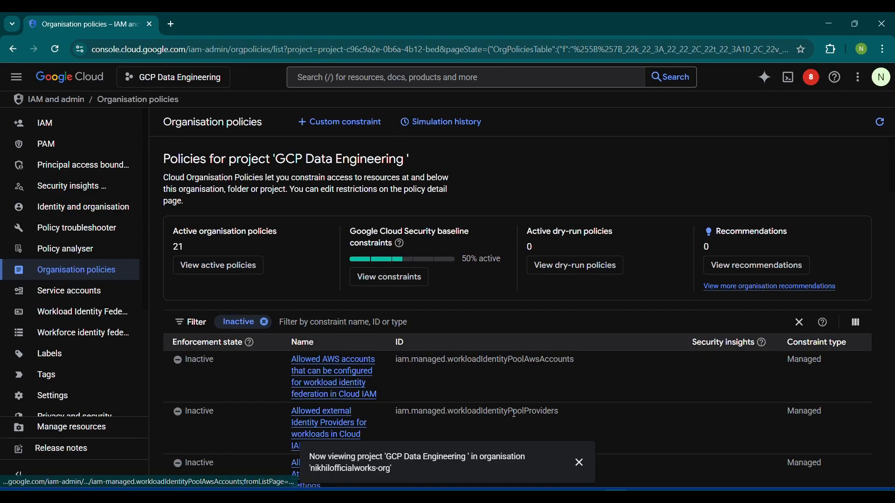
Dismiss the project notification and look through the filtered organisation policies and their enforcement states
{"action": "left_click", "coordinate": [582, 464]}
{"action": "scroll", "coordinate": [544, 409], "scroll_direction": "down", "scroll_amount": 15}
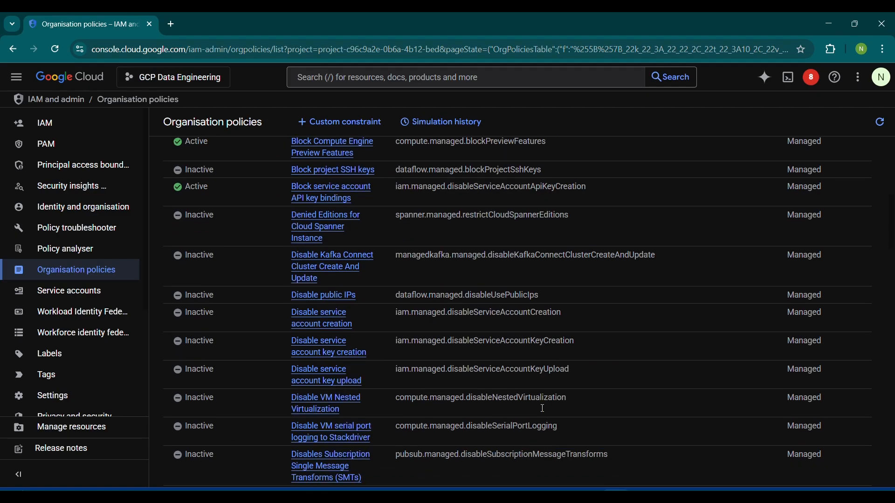
{"action": "scroll", "coordinate": [543, 408], "scroll_direction": "down", "scroll_amount": 9}
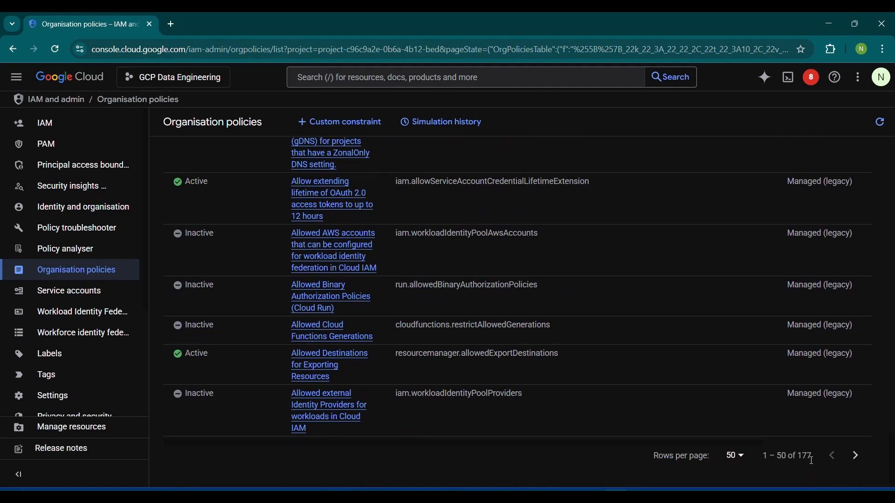
{"action": "scroll", "coordinate": [445, 248], "scroll_direction": "up", "scroll_amount": 20}
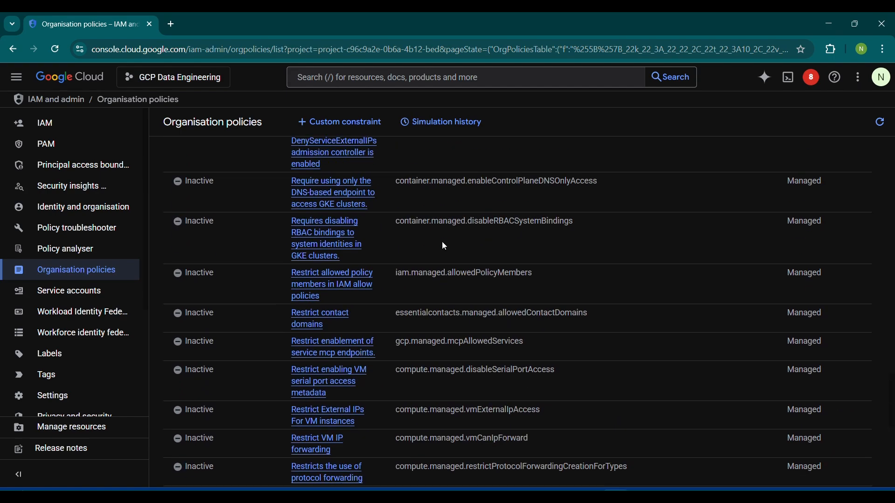